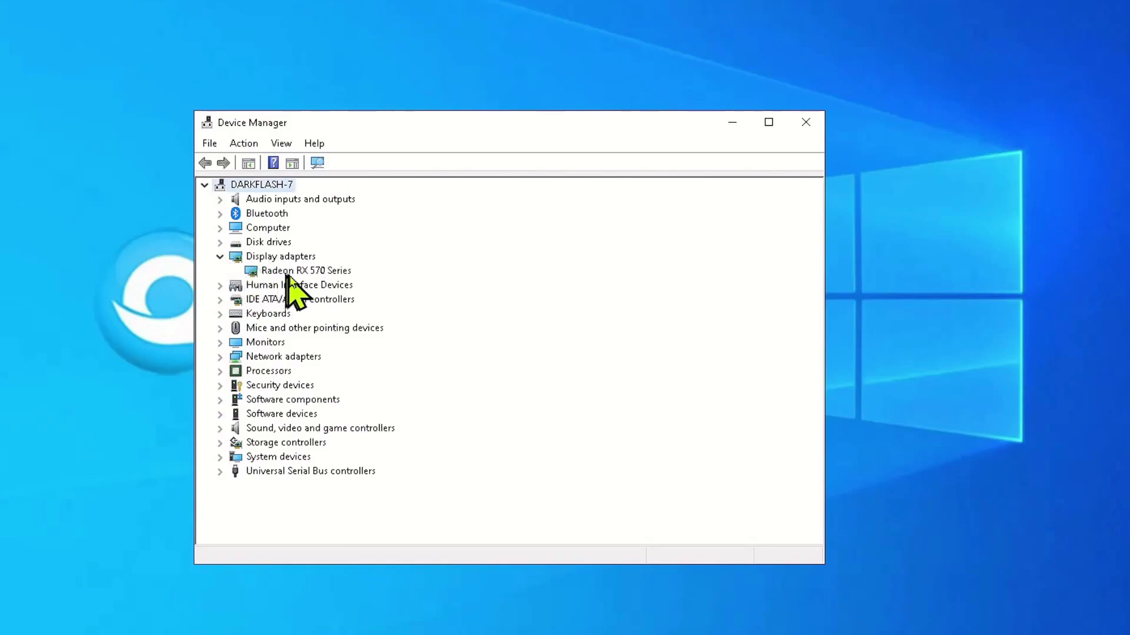
# Copy the driver version from the Radeon RX 570 Series driver properties
pyautogui.click(300, 271)
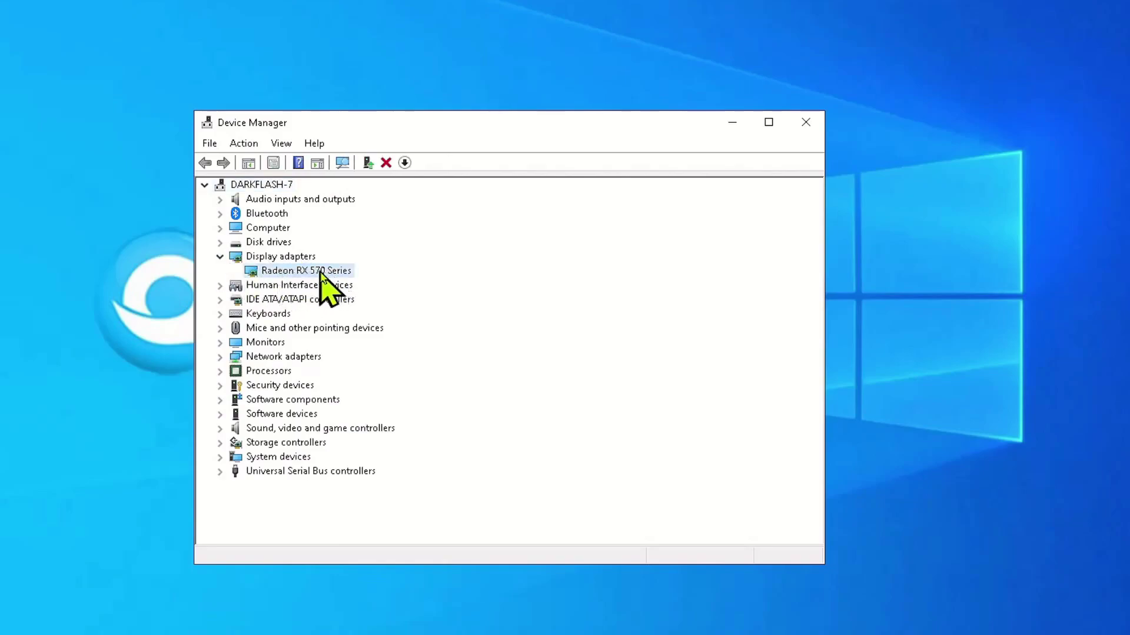
pyautogui.rightClick(328, 274)
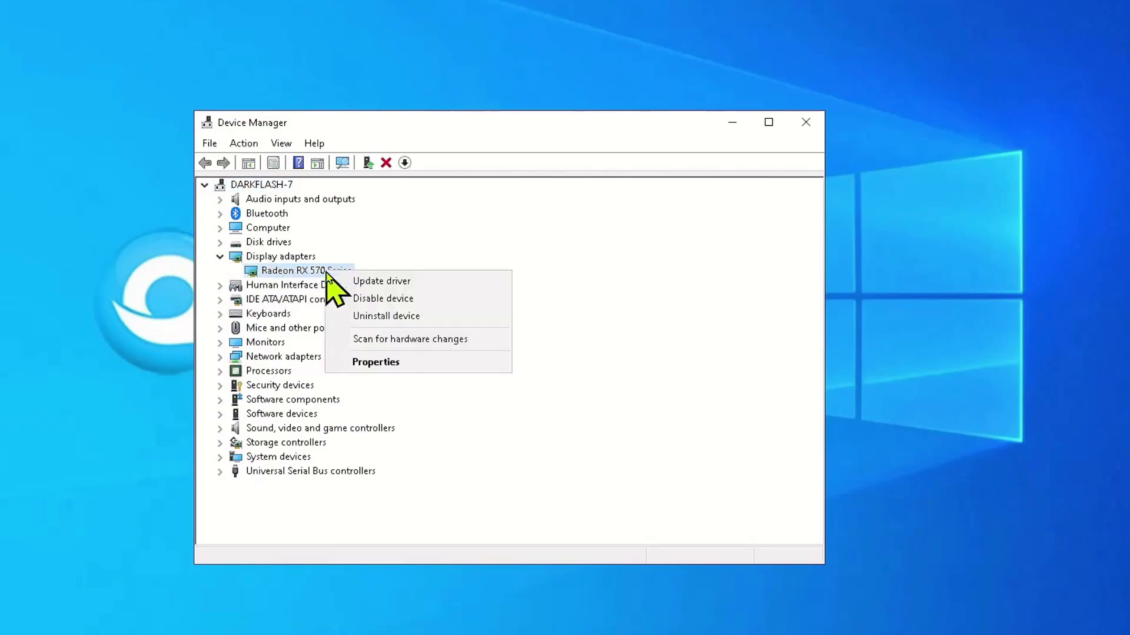
pyautogui.click(377, 361)
pyautogui.click(419, 199)
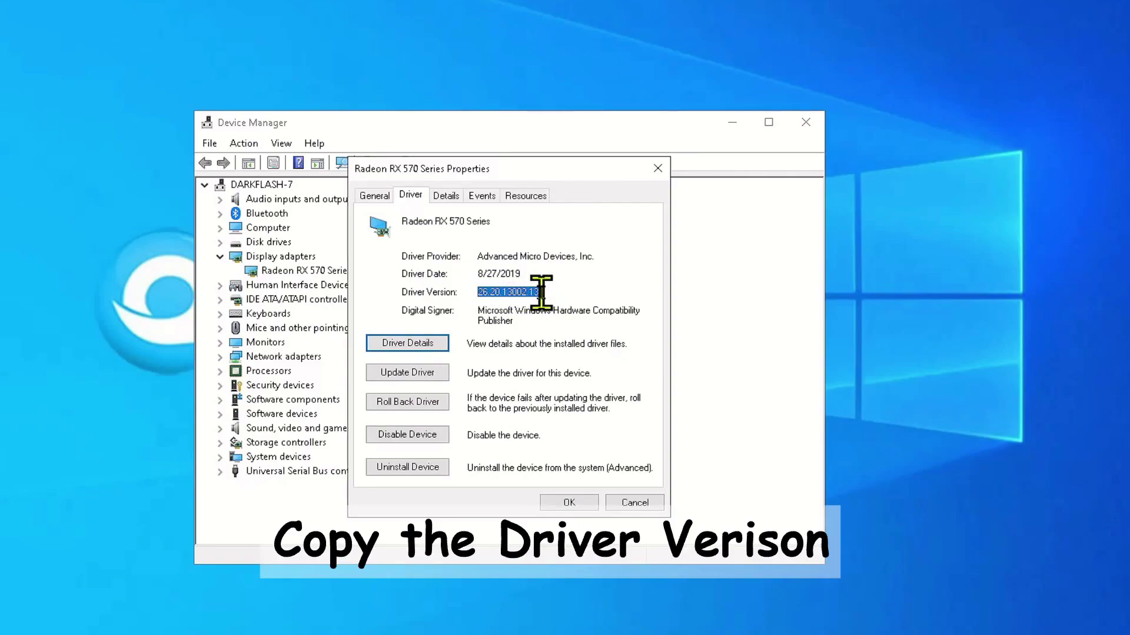
pyautogui.rightClick(541, 292)
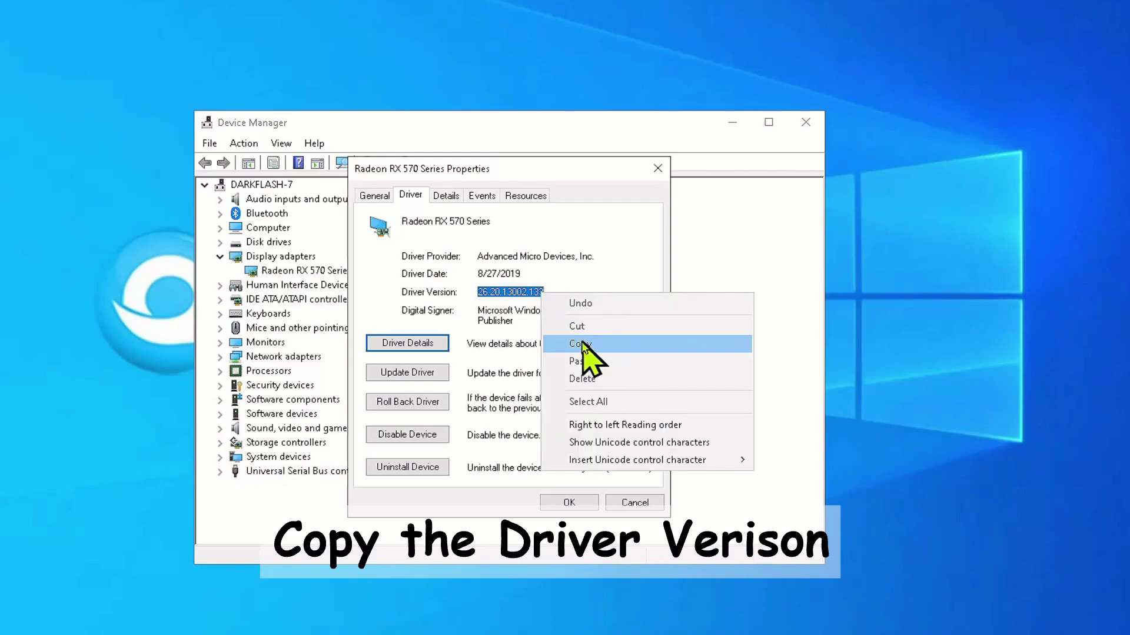
pyautogui.click(634, 348)
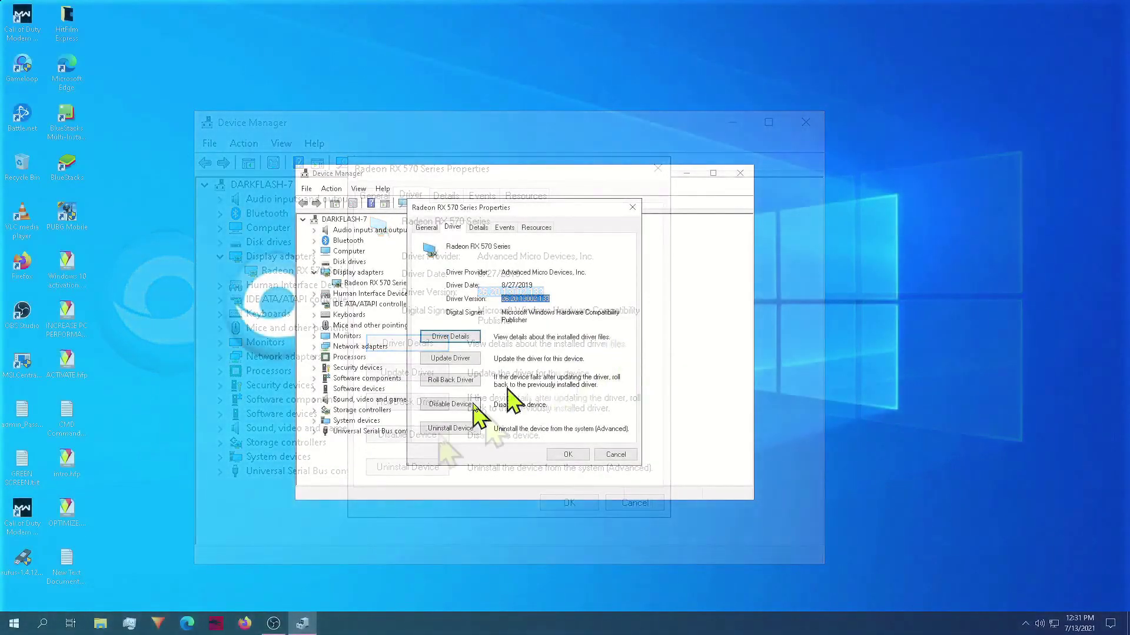
# Search Windows for "re" and launch Registry Editor
pyautogui.click(47, 627)
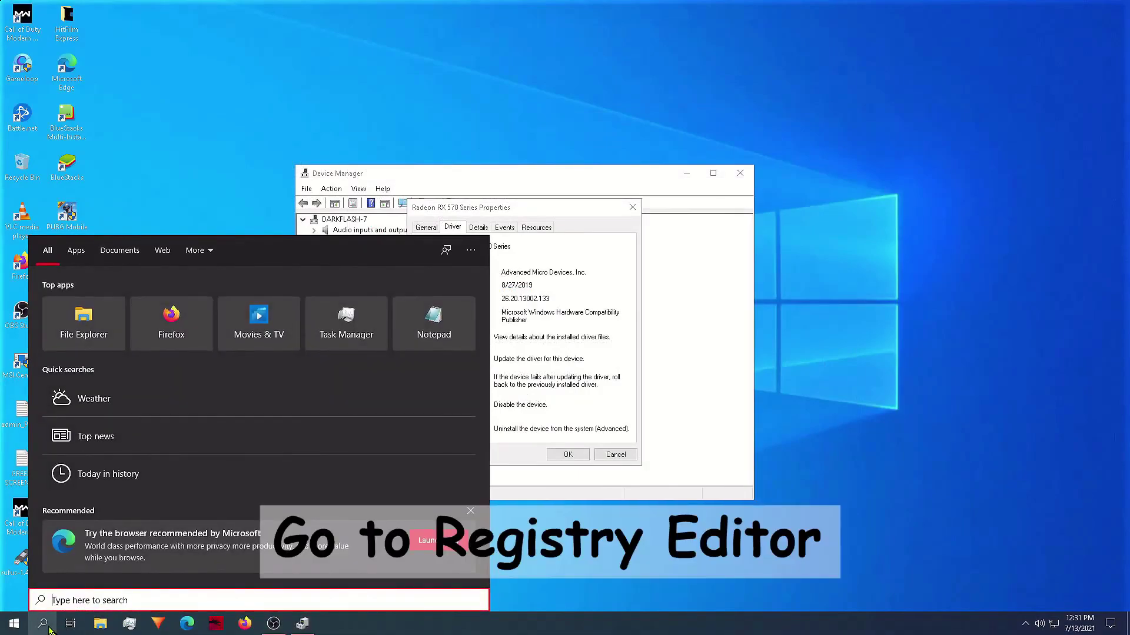
pyautogui.write('re')
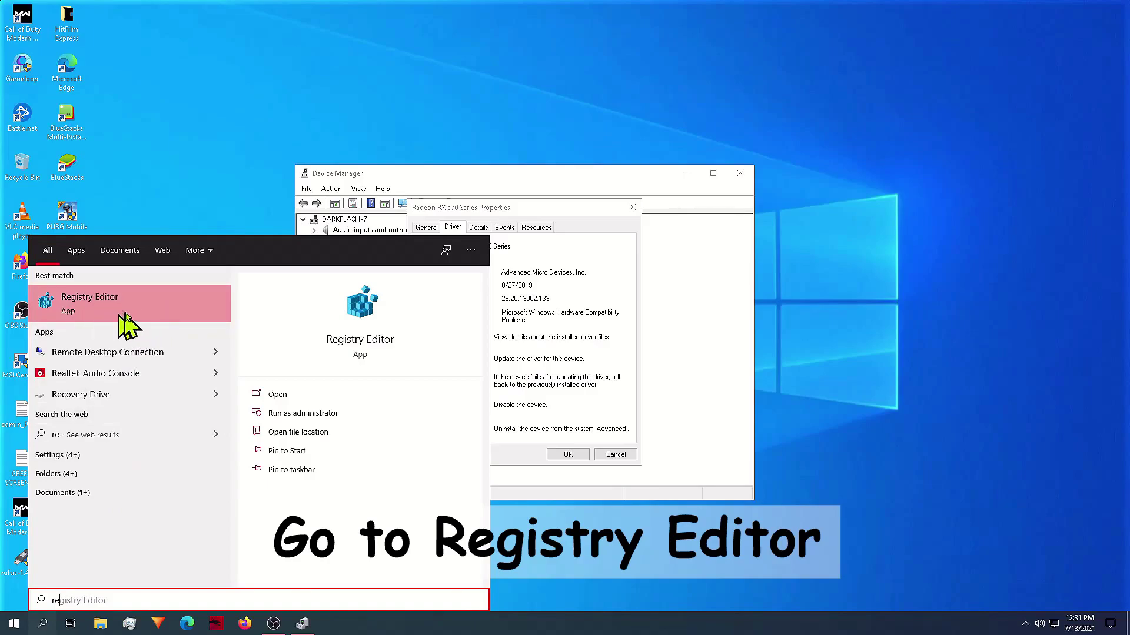
pyautogui.click(194, 318)
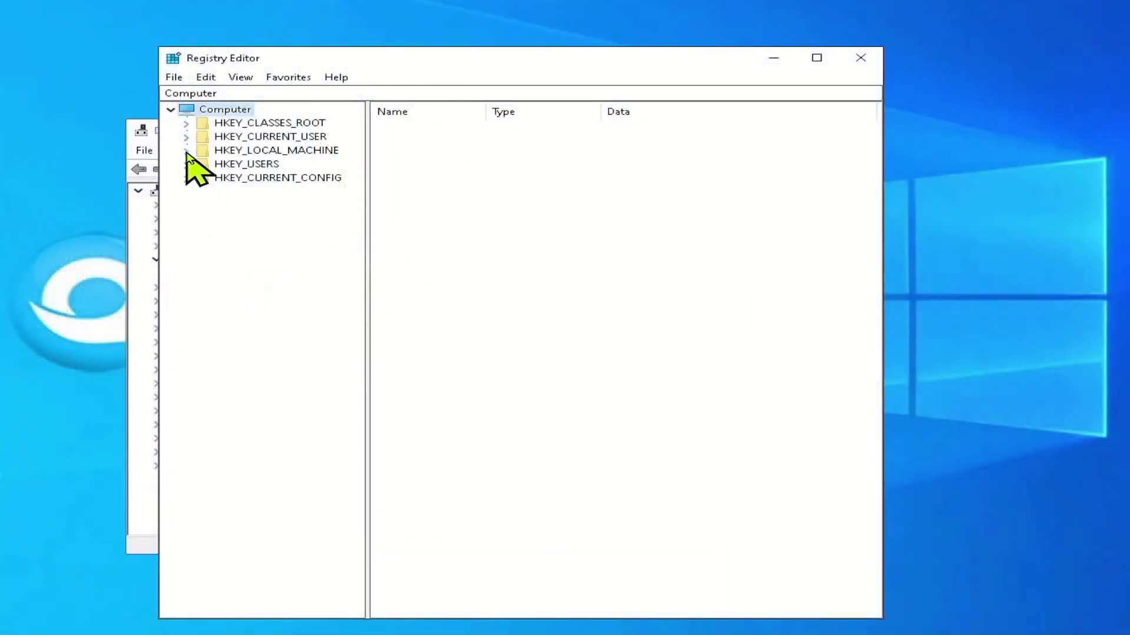
# Go to the registry key HKEY_LOCAL_MACHINE\SOFTWARE\AMD\CN to show its values
pyautogui.click(186, 150)
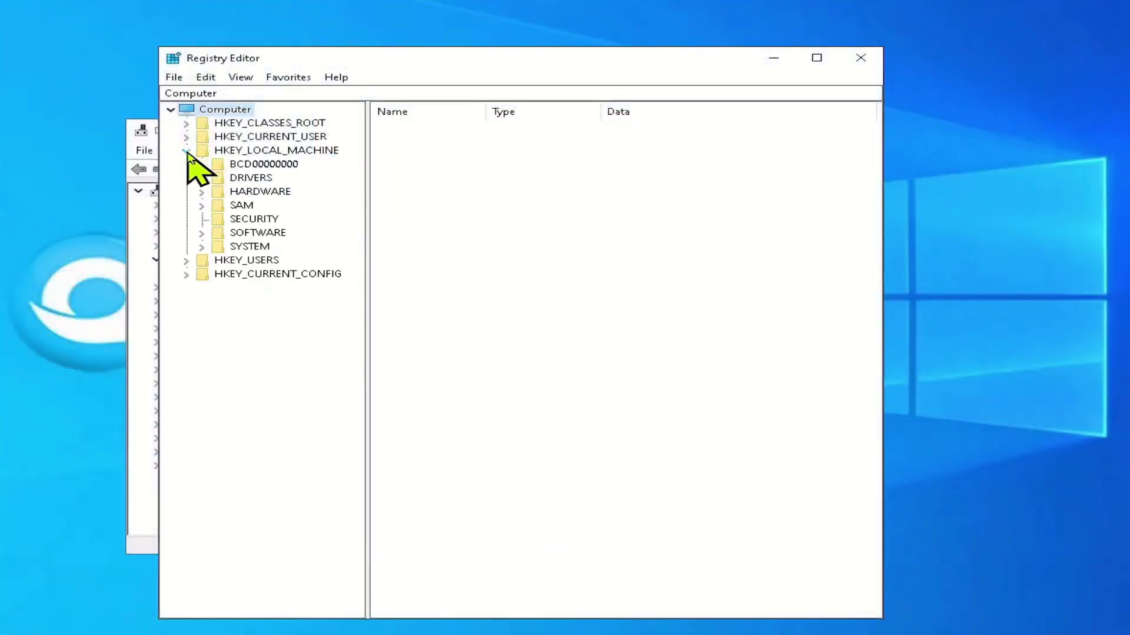
pyautogui.click(202, 233)
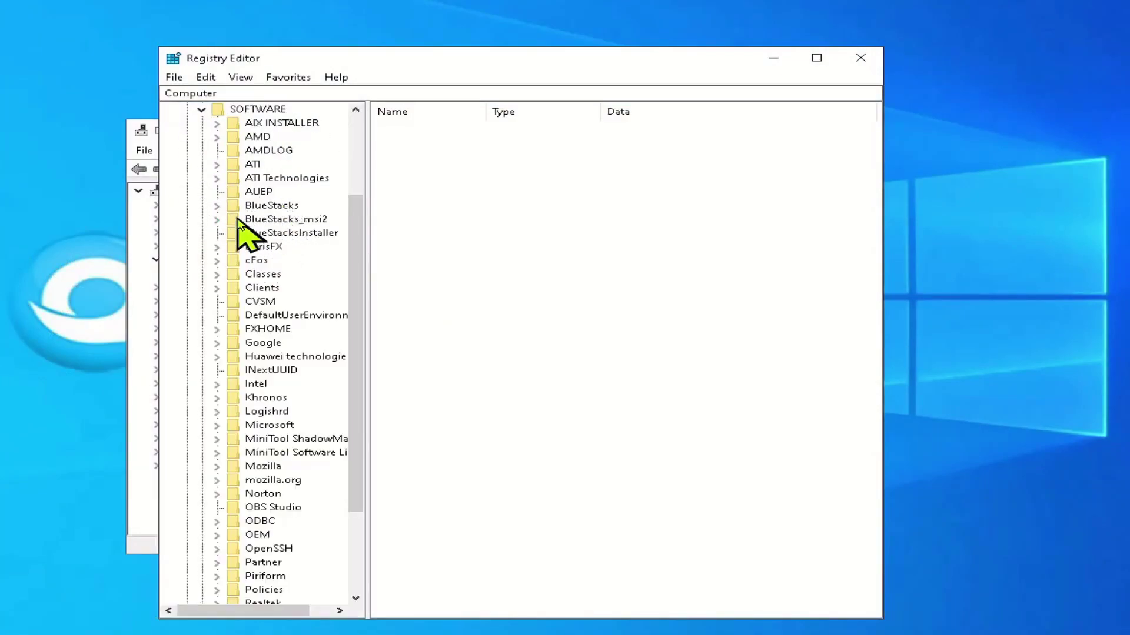
pyautogui.click(238, 139)
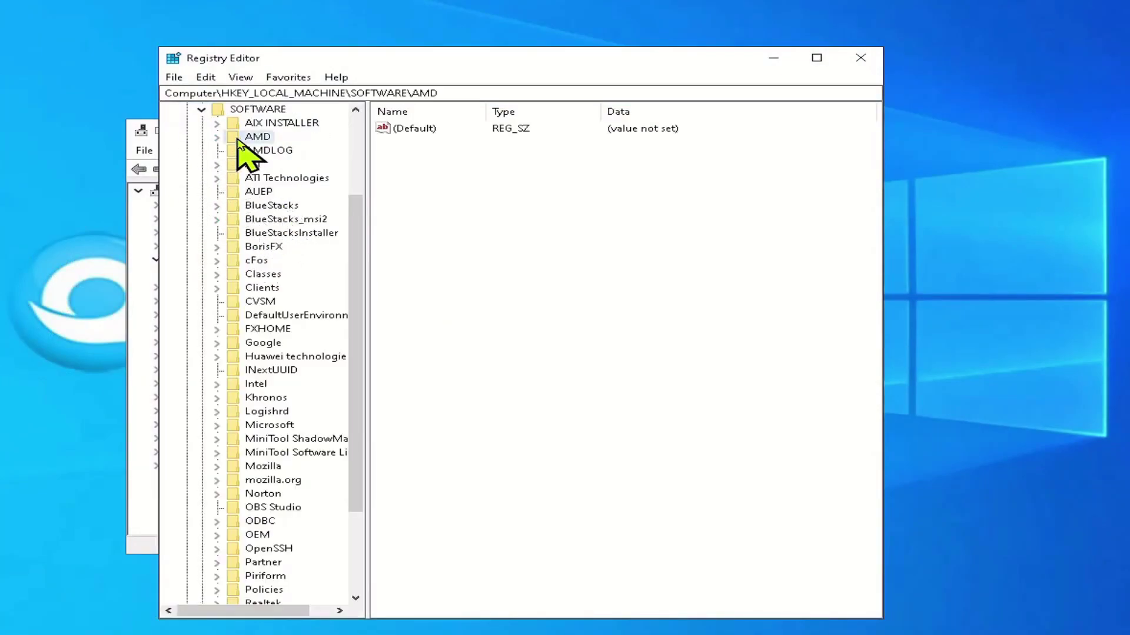
pyautogui.click(218, 137)
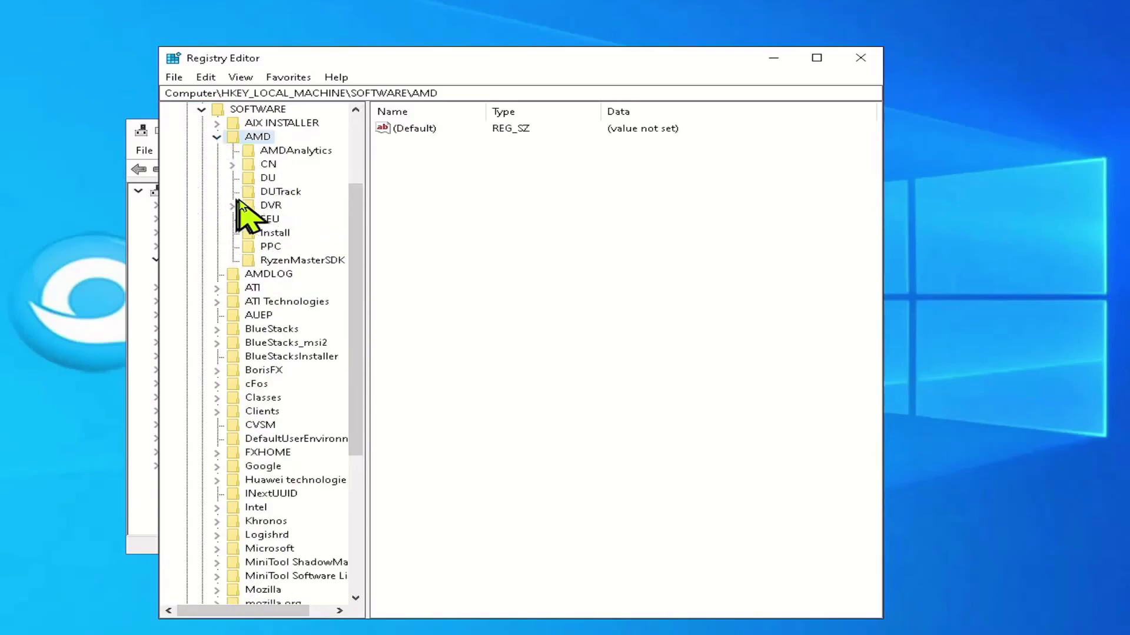
pyautogui.click(259, 166)
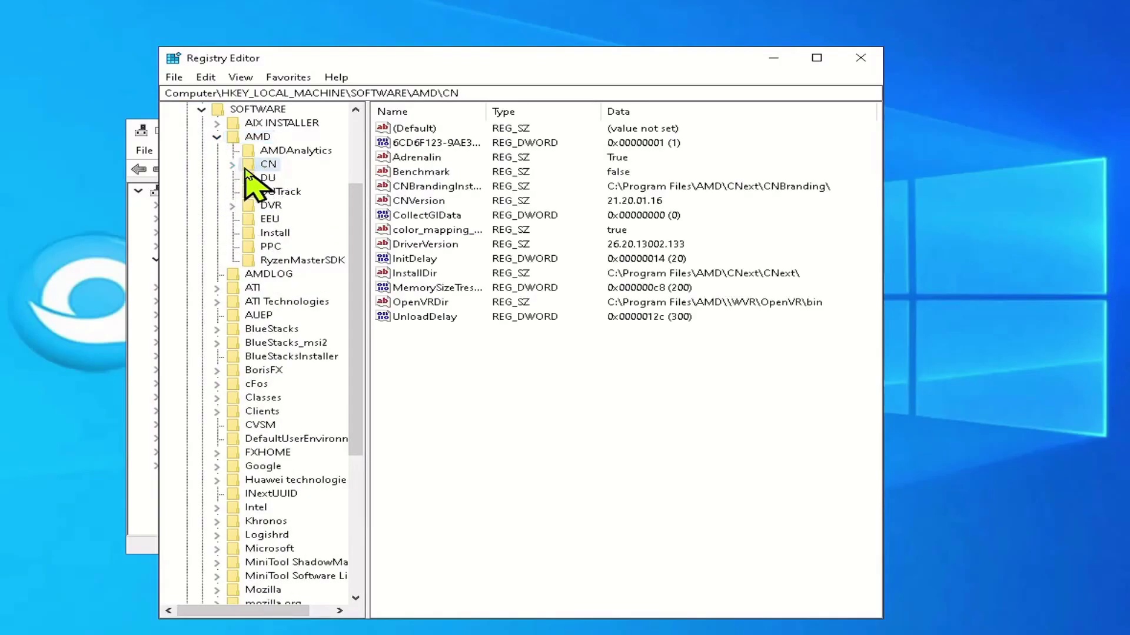
# Modify the DriverVersion string in the CN key, pasting the copied driver version 26.20.13002.133 as its value data
pyautogui.click(435, 245)
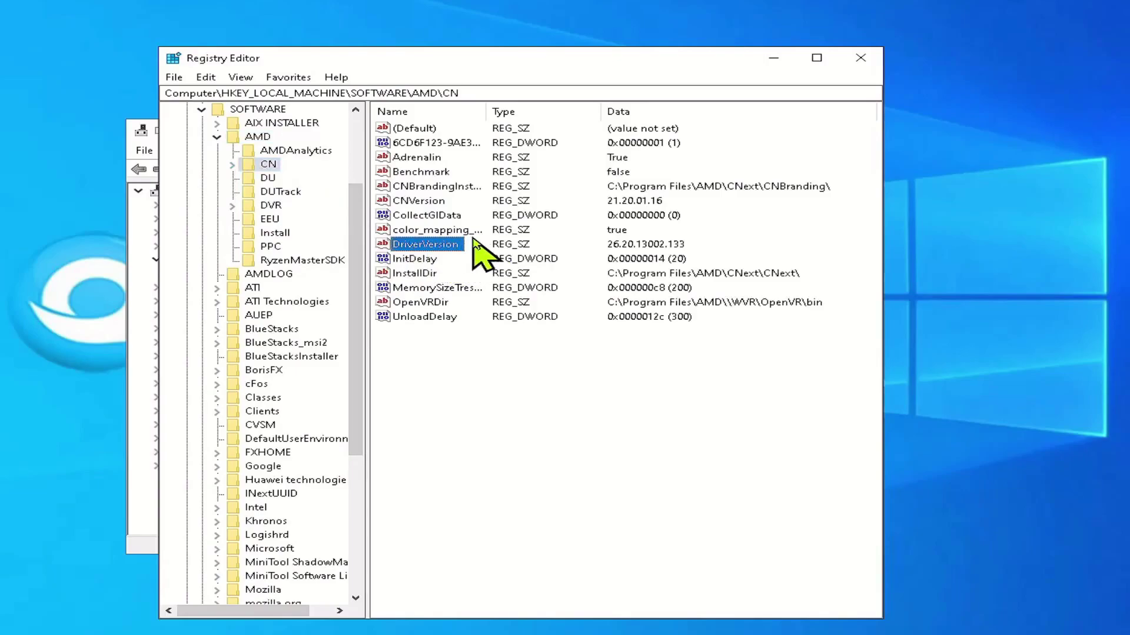
pyautogui.rightClick(434, 249)
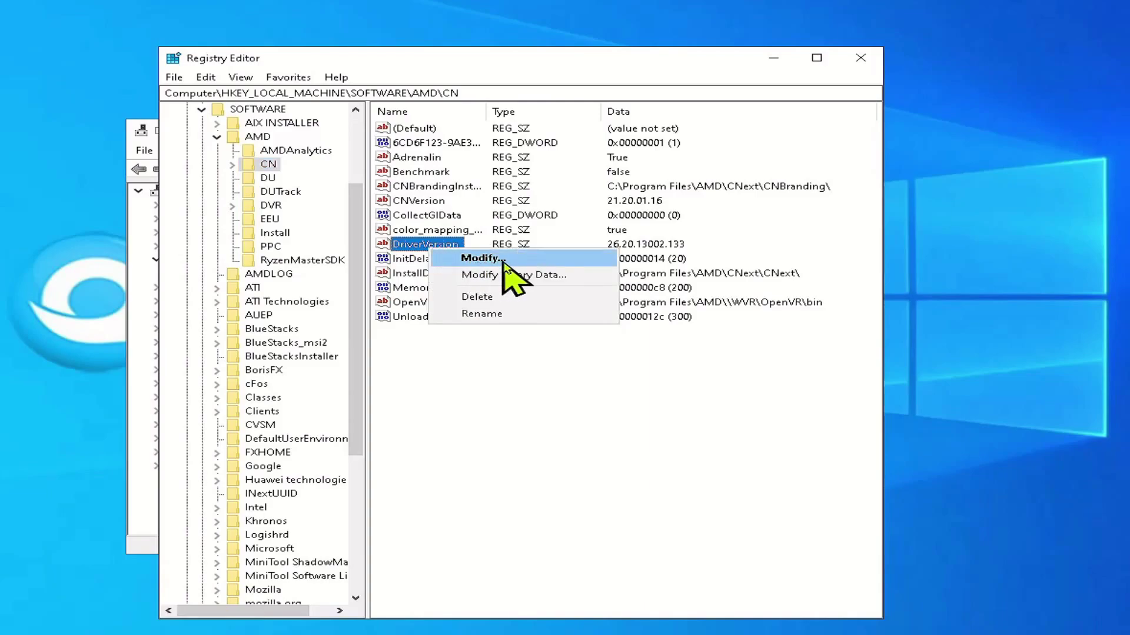
pyautogui.click(528, 262)
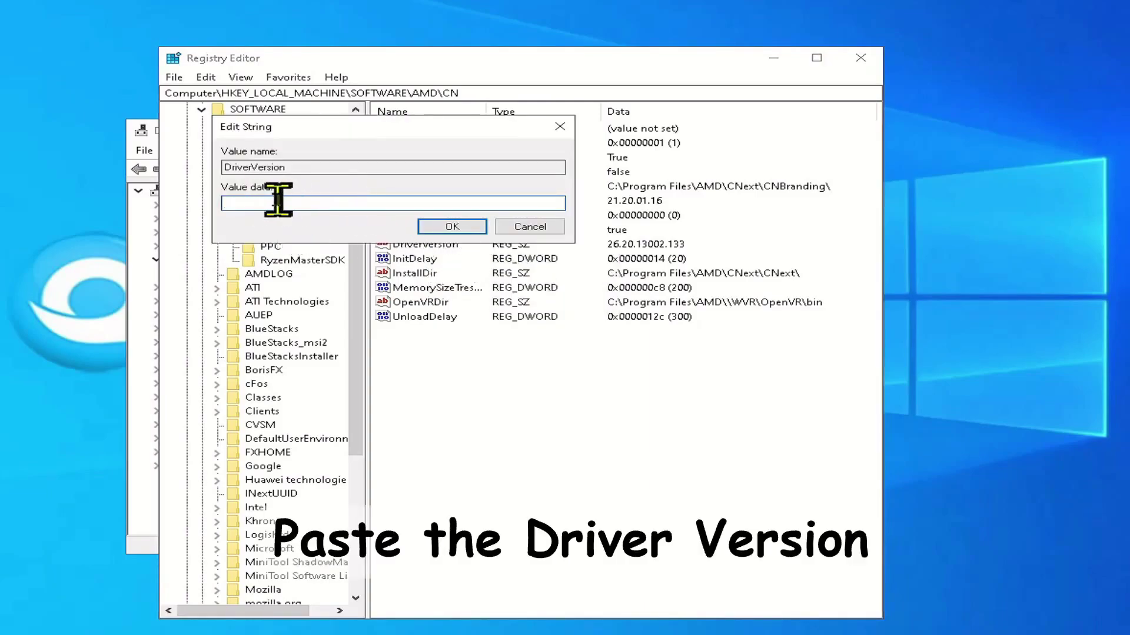
pyautogui.rightClick(255, 203)
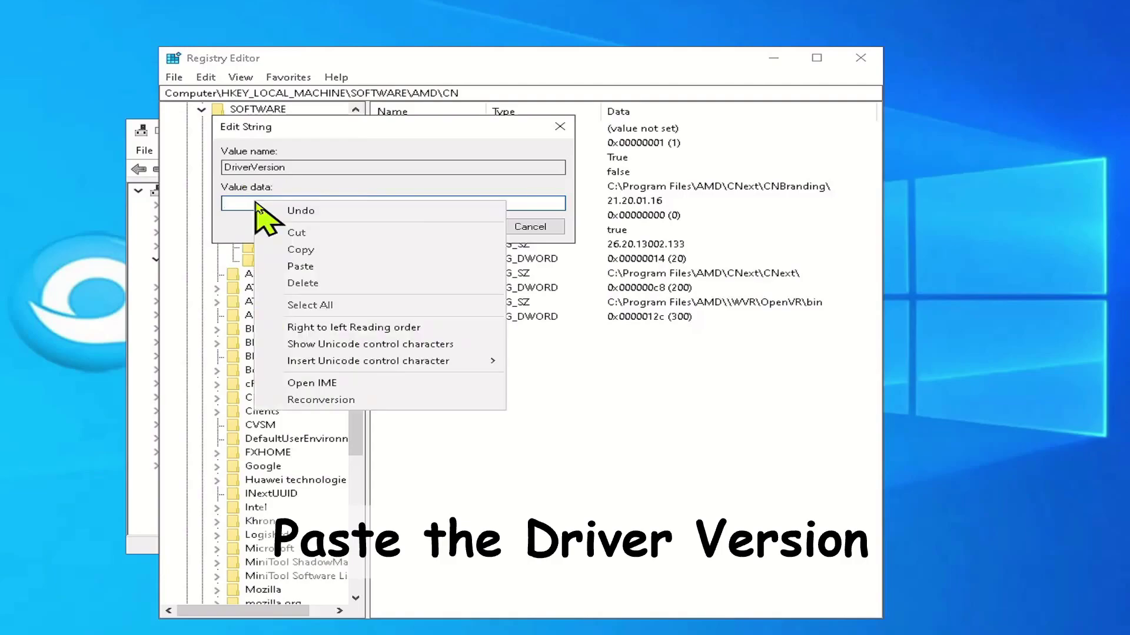
pyautogui.click(332, 267)
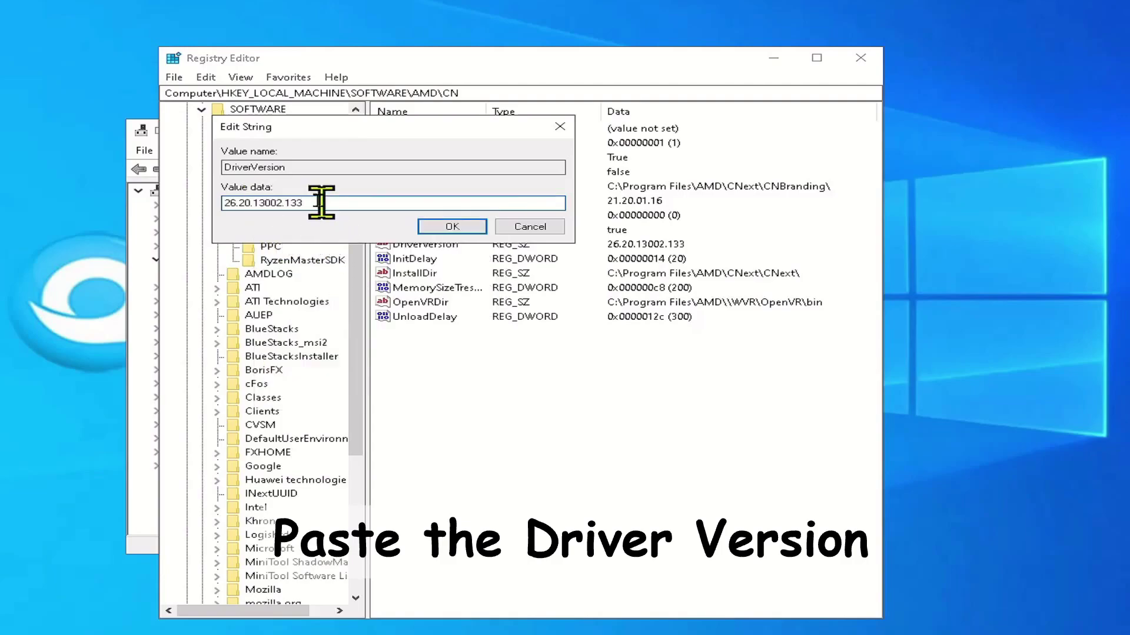
pyautogui.click(453, 228)
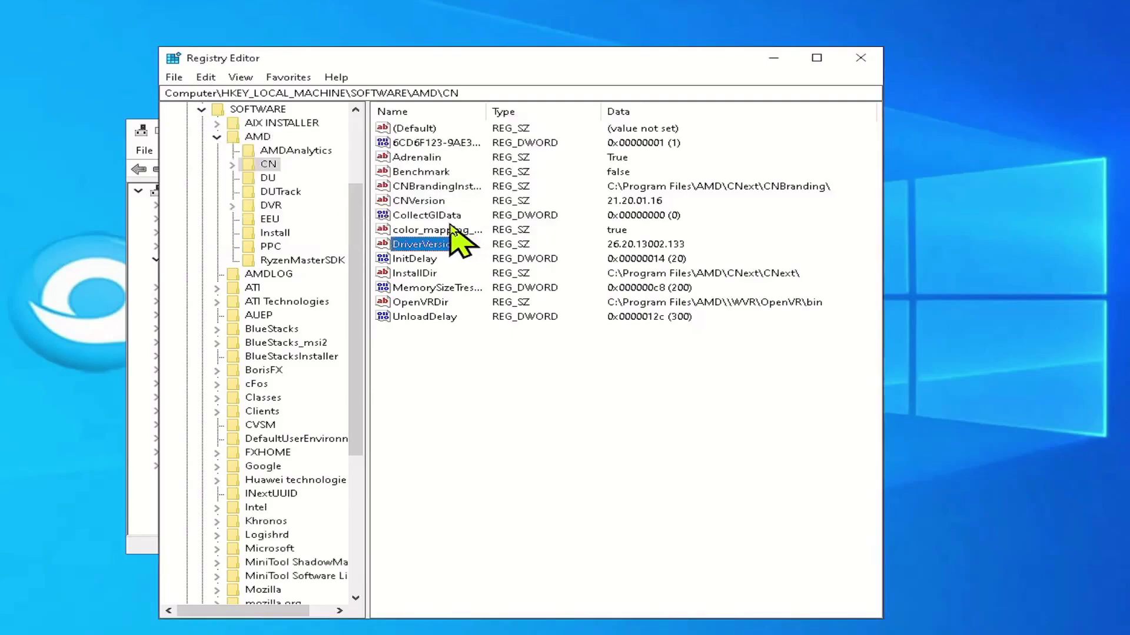
# Close Registry Editor, the Radeon RX 570 Series properties and Device Manager
pyautogui.click(873, 67)
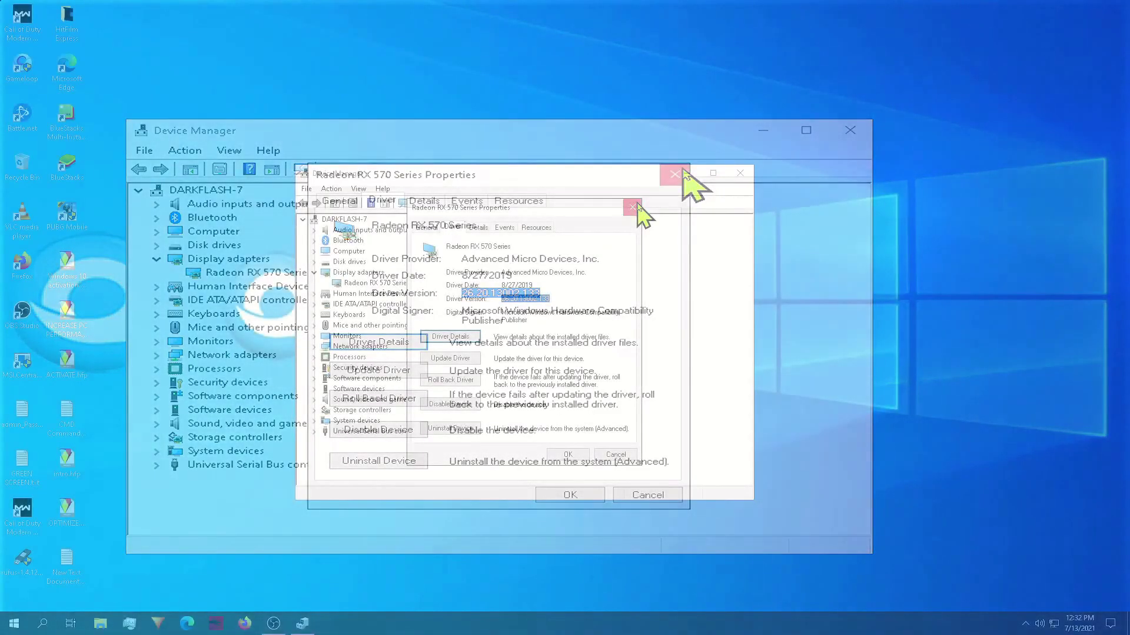
pyautogui.click(632, 207)
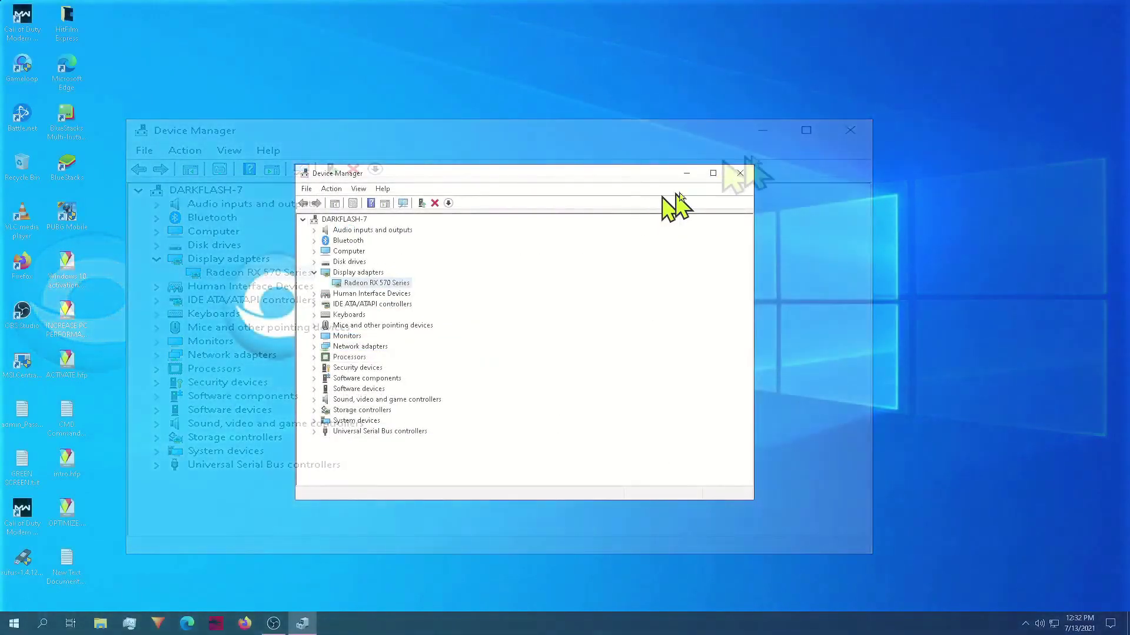
pyautogui.click(740, 174)
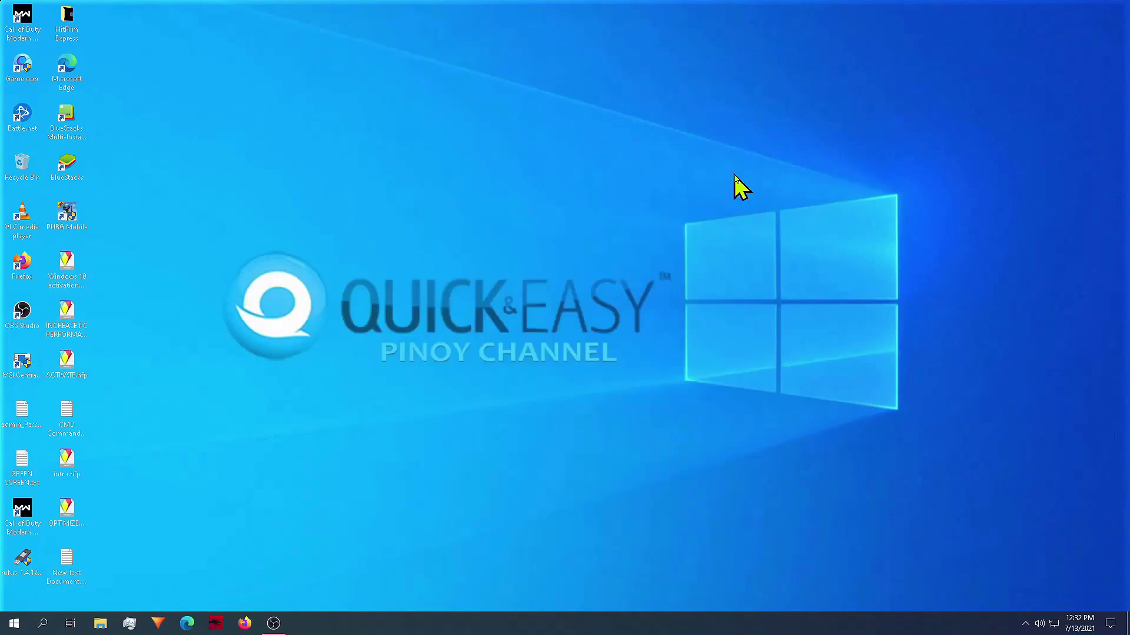
# Refresh the desktop twice and bring up the Windows power options
pyautogui.rightClick(427, 377)
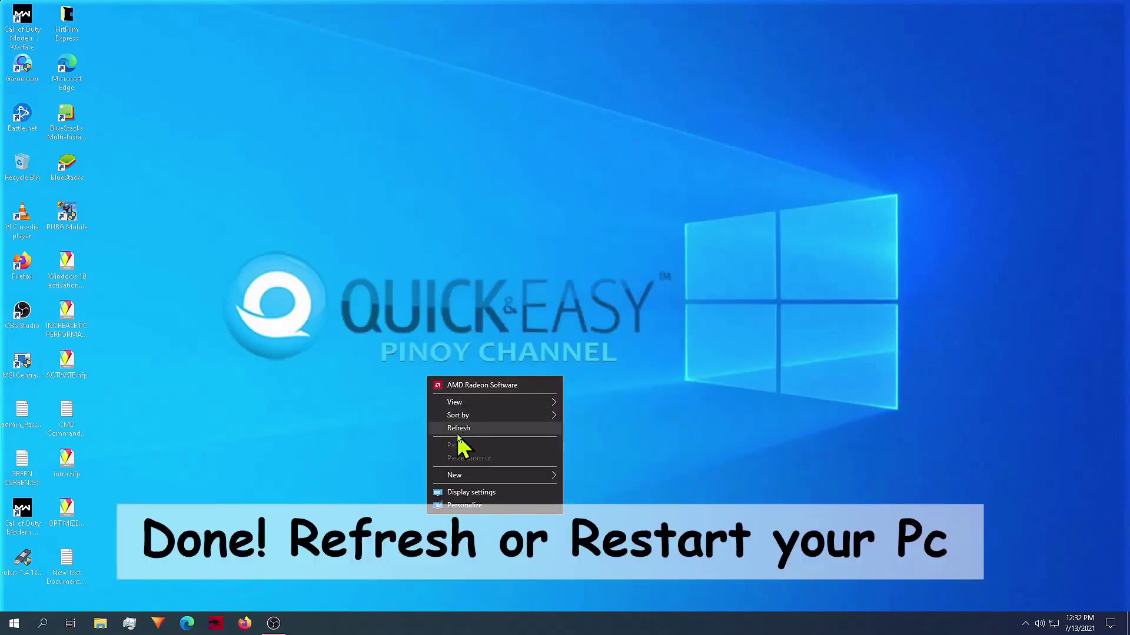
pyautogui.click(480, 428)
pyautogui.rightClick(494, 386)
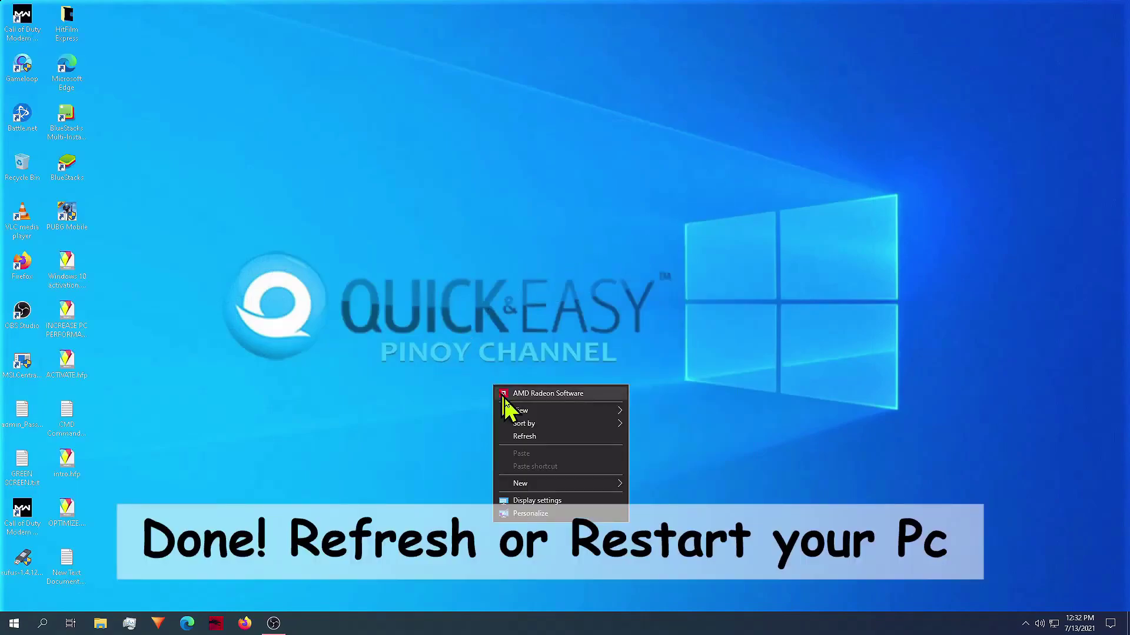
pyautogui.click(596, 438)
pyautogui.click(15, 623)
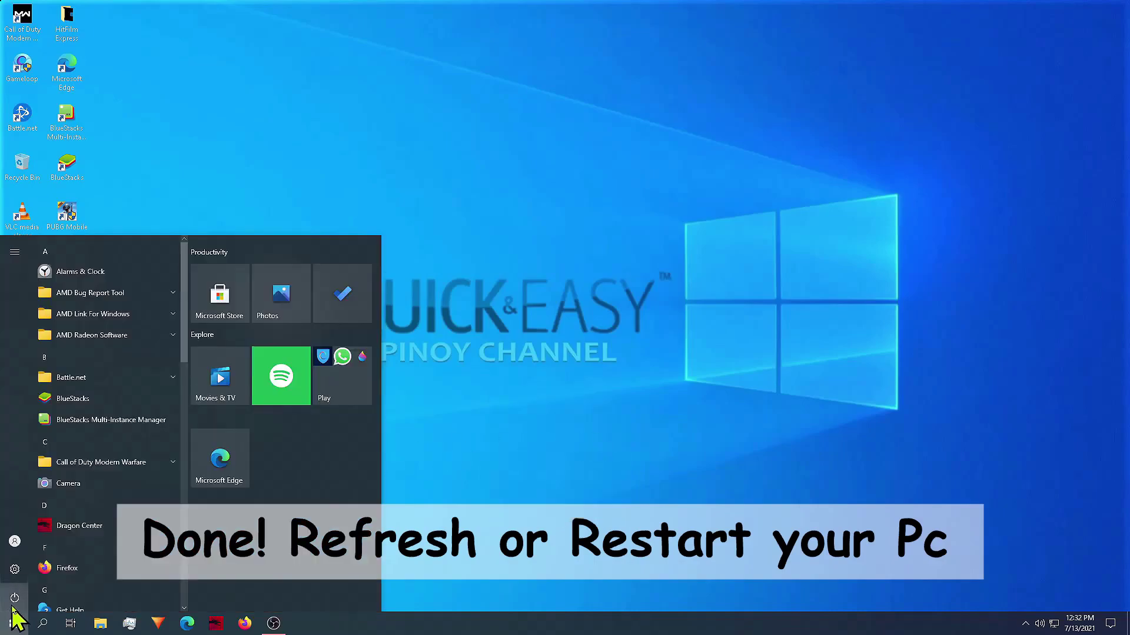
pyautogui.click(14, 597)
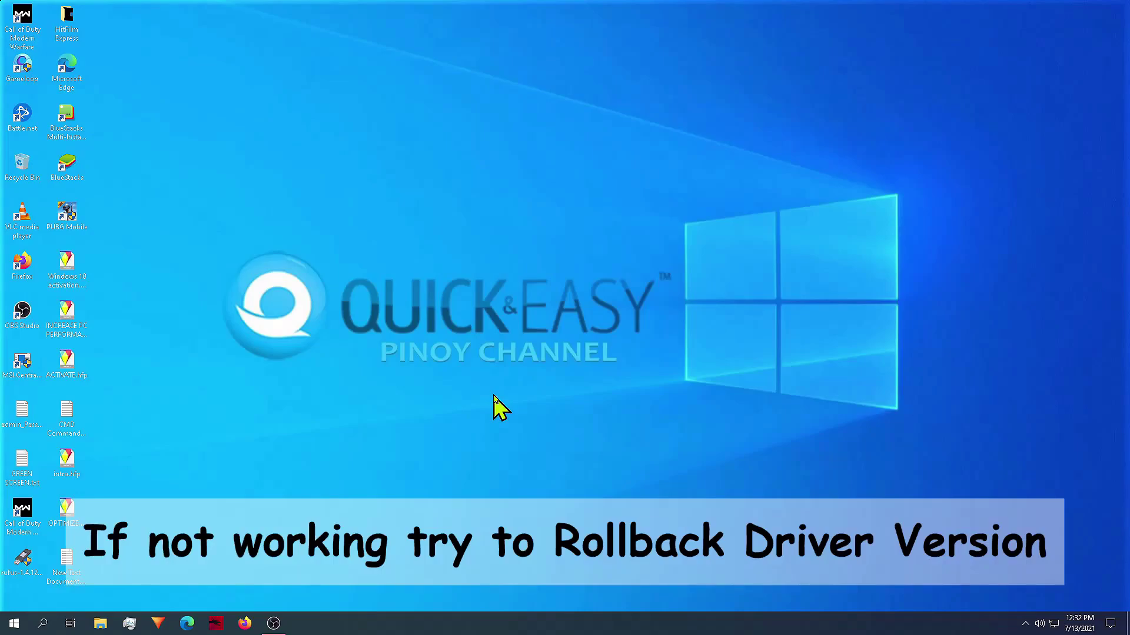
# Search Windows for "de", launch Device Manager and expand the Display adapters category
pyautogui.click(42, 625)
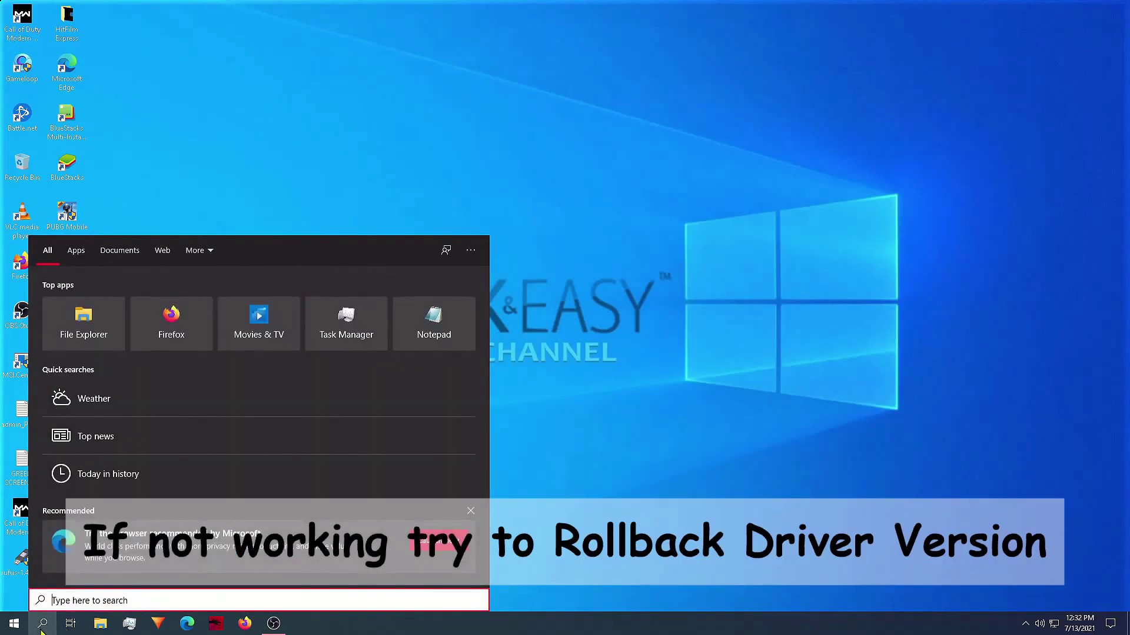
pyautogui.write('de')
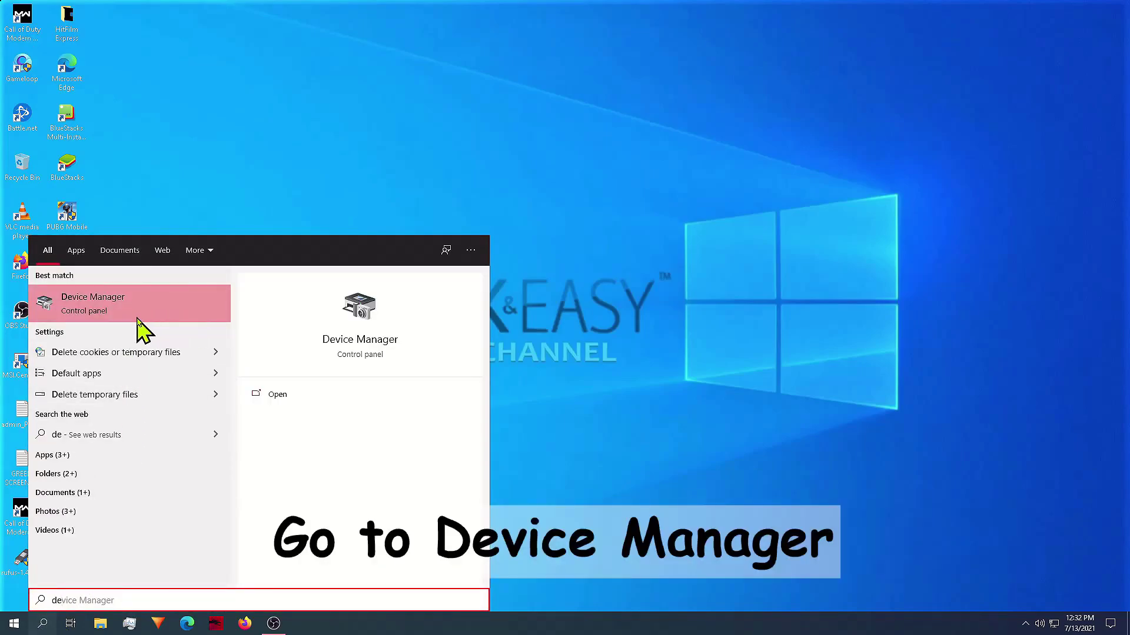
pyautogui.click(200, 321)
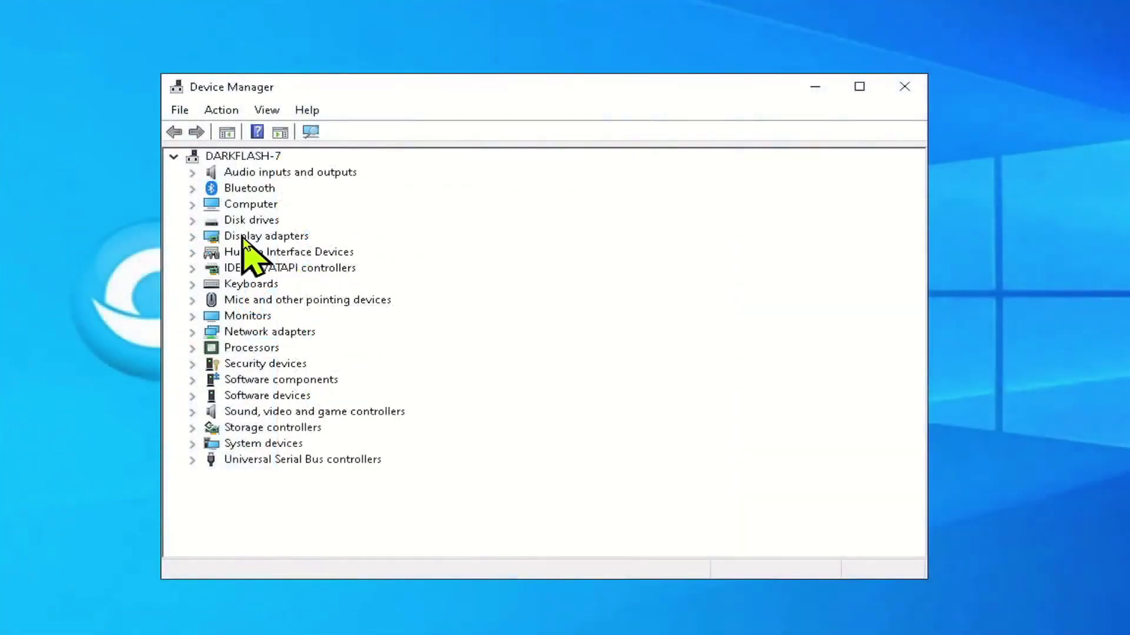
pyautogui.click(226, 236)
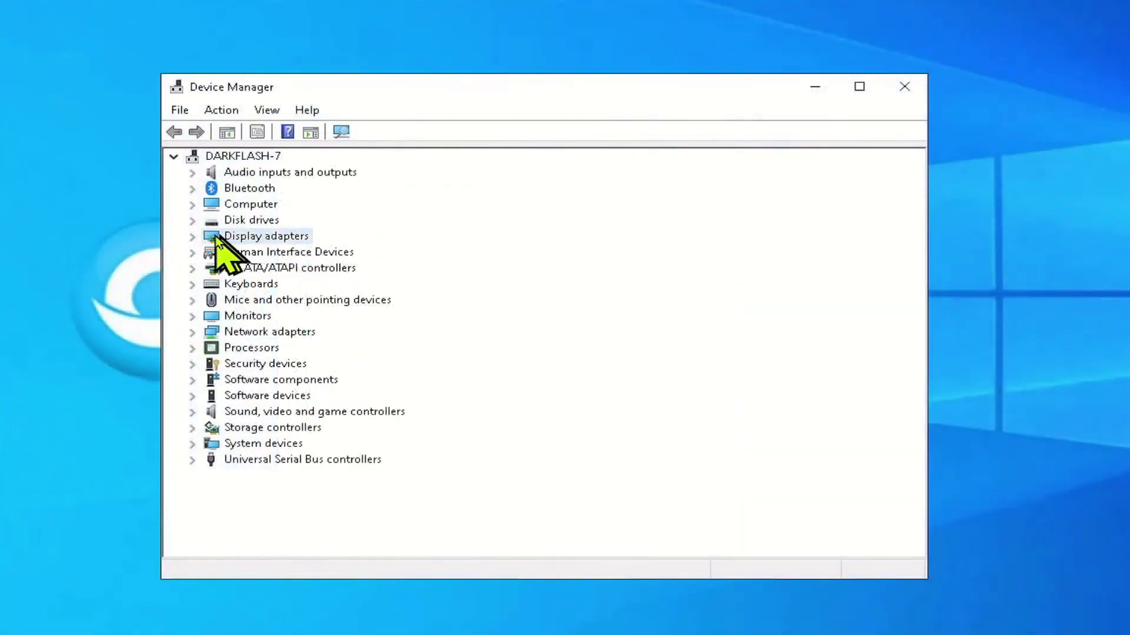
pyautogui.click(193, 237)
# Roll back the Radeon RX 570 Series display driver, giving "My apps don't work with this driver" as the reason
pyautogui.click(317, 253)
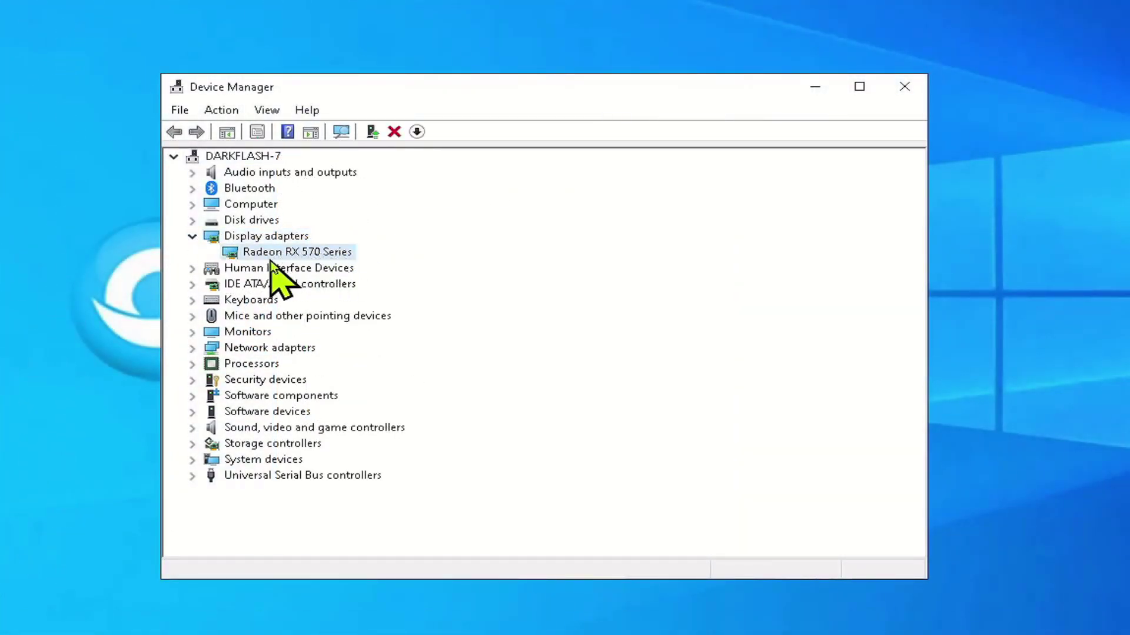
pyautogui.rightClick(335, 256)
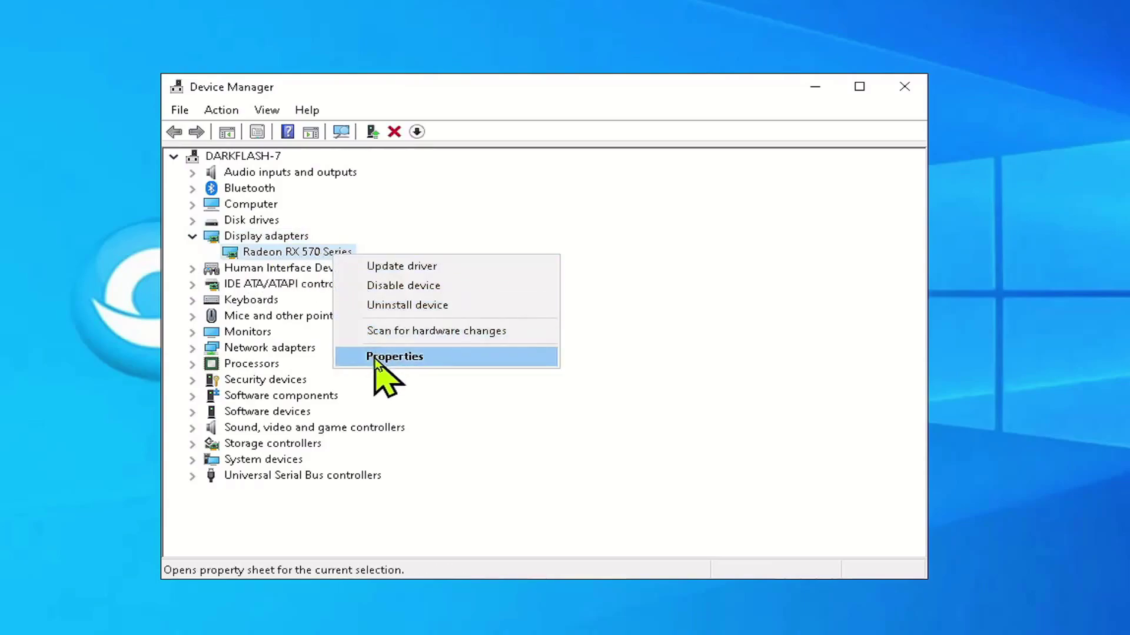
pyautogui.click(445, 359)
pyautogui.click(425, 170)
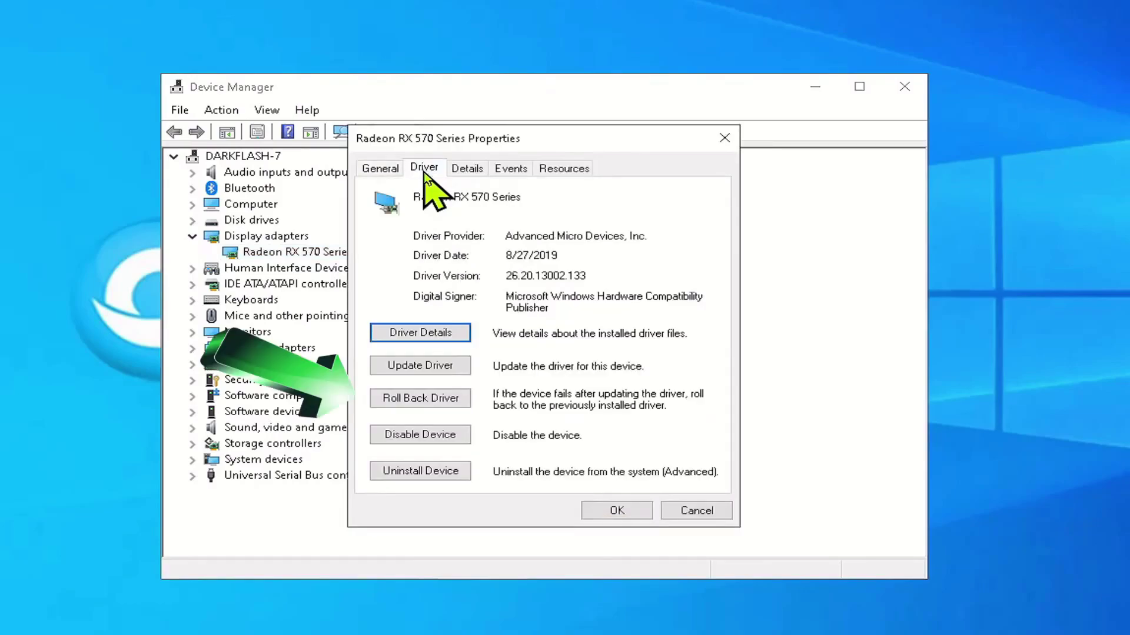
pyautogui.click(461, 401)
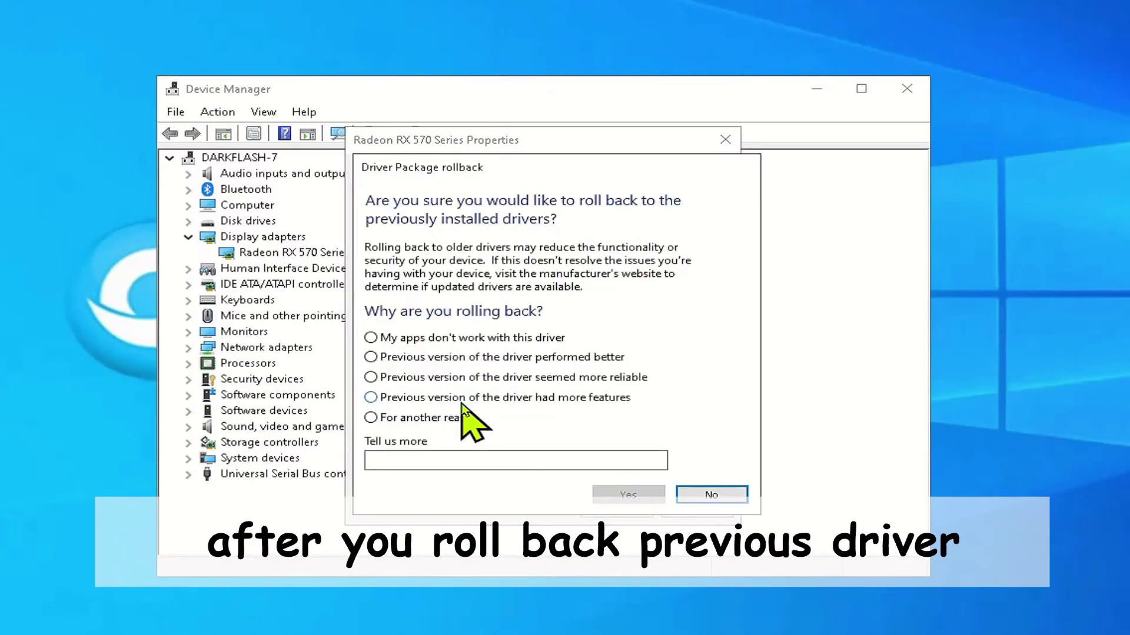
pyautogui.click(372, 338)
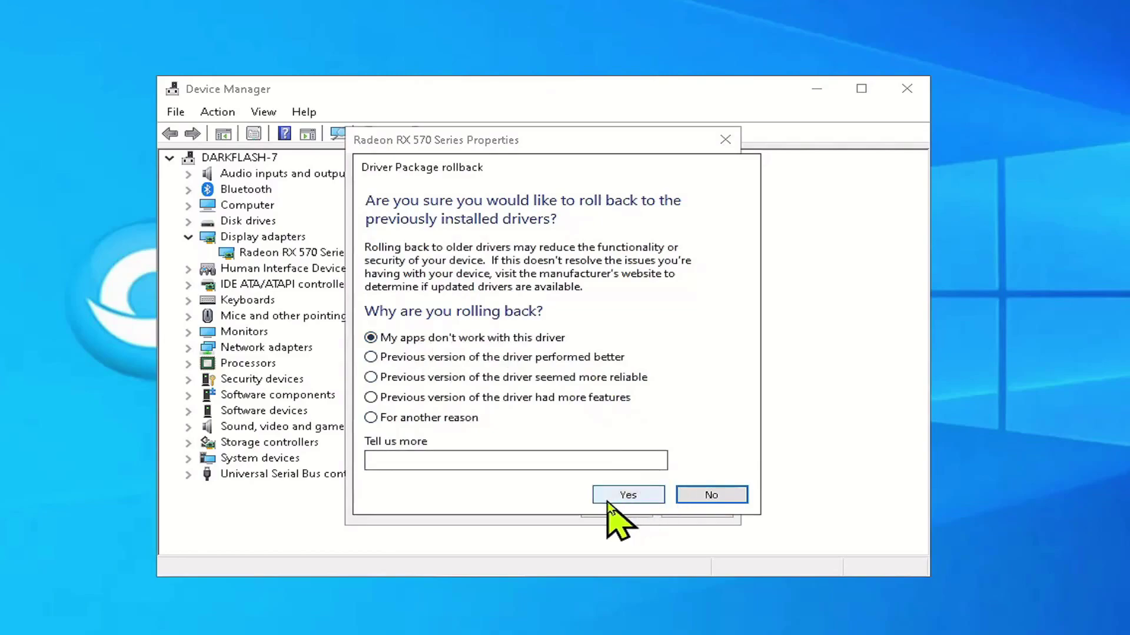
pyautogui.click(658, 497)
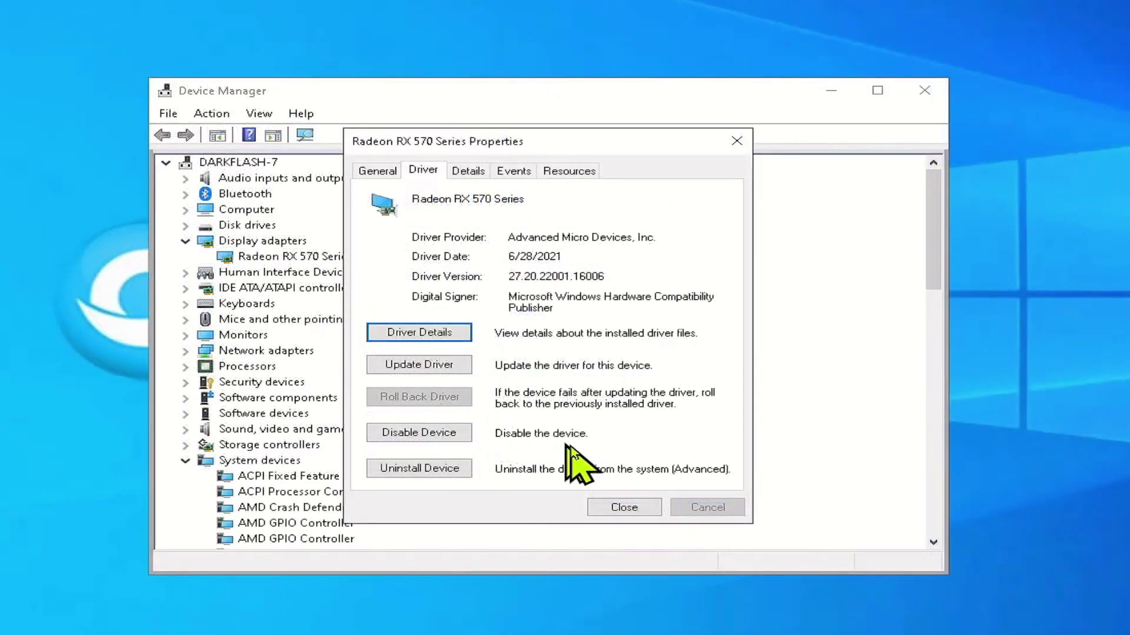
# Close the Radeon RX 570 Series properties and collapse the Display adapters category and the computer's device tree
pyautogui.click(622, 510)
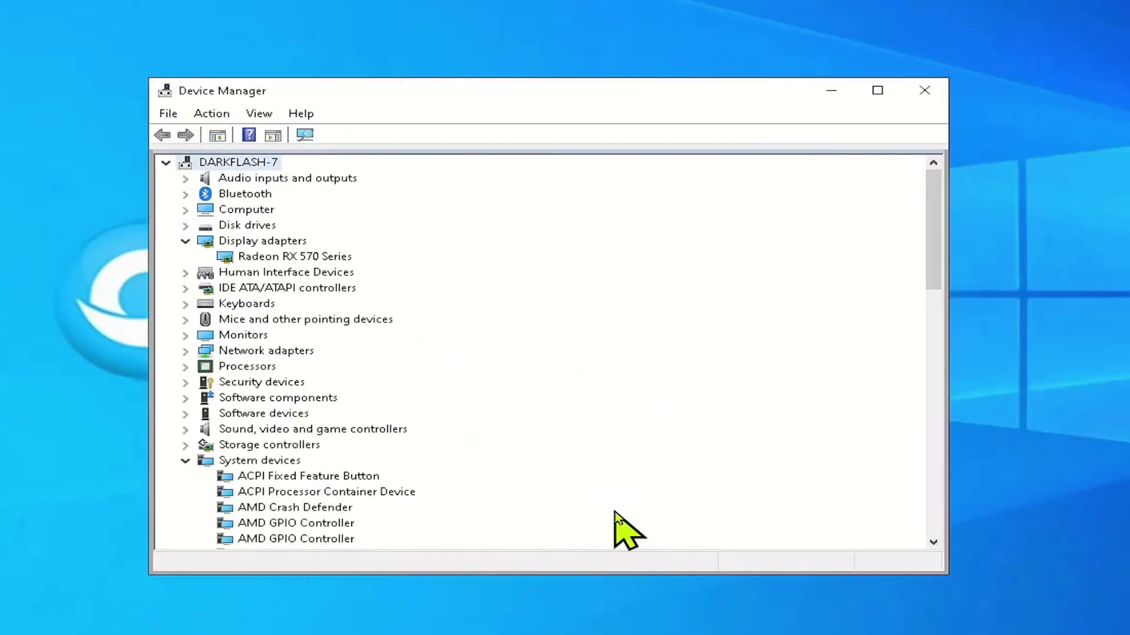
pyautogui.click(185, 240)
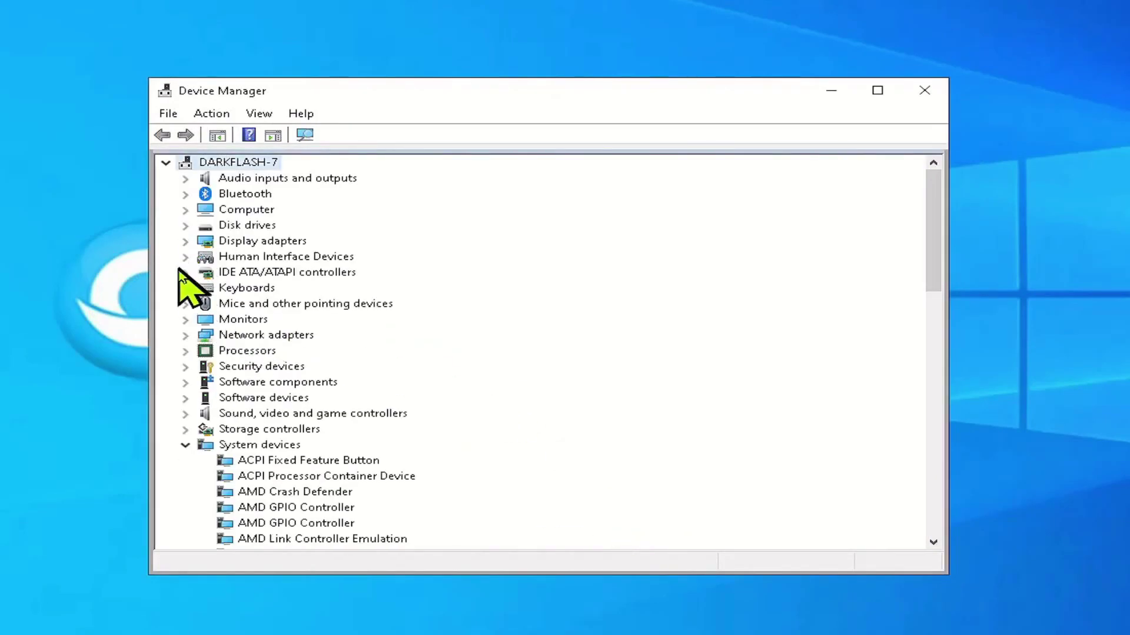
pyautogui.click(166, 163)
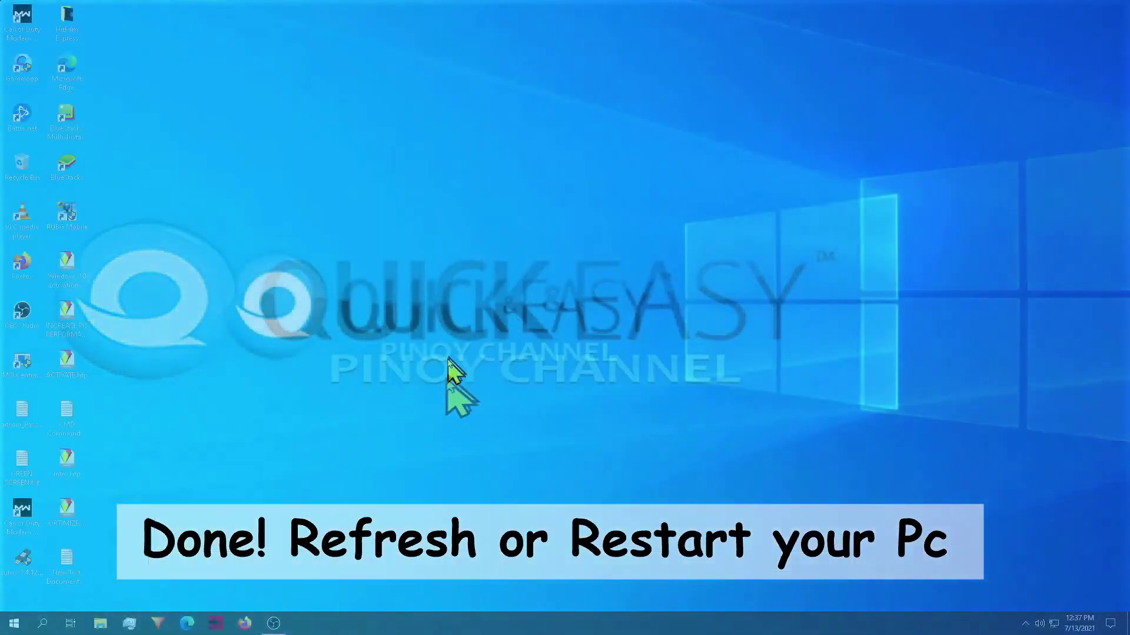
# Refresh the desktop and launch AMD Radeon Software
pyautogui.rightClick(497, 197)
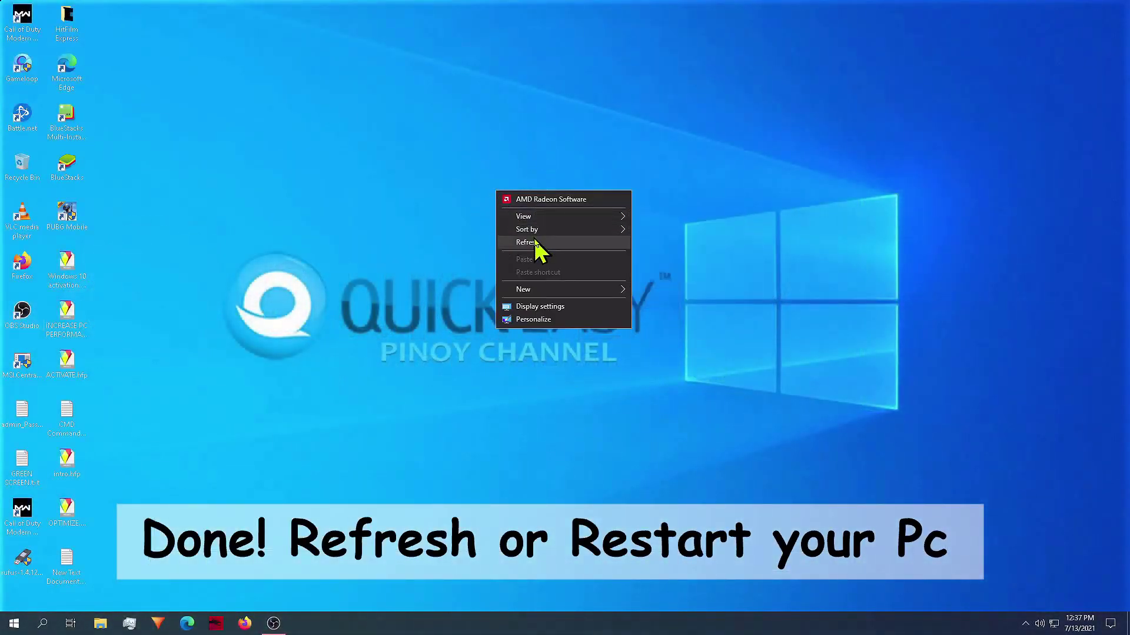
pyautogui.click(534, 246)
pyautogui.rightClick(419, 210)
pyautogui.click(464, 216)
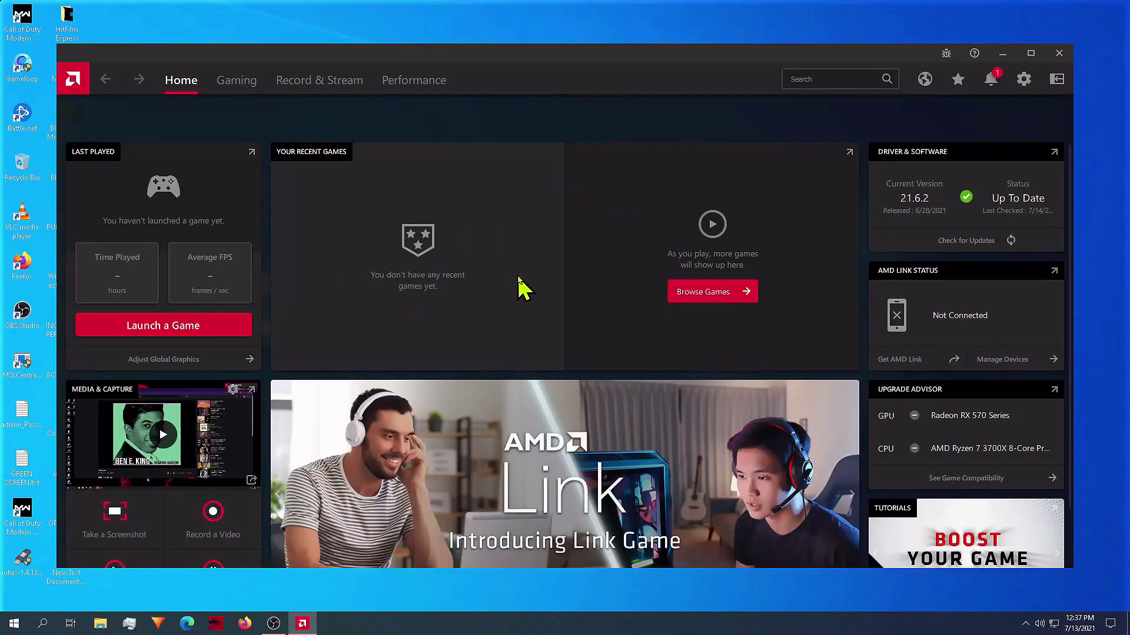
# View the Radeon Software notifications, return to the home page, and check for updates in the System settings
pyautogui.click(991, 80)
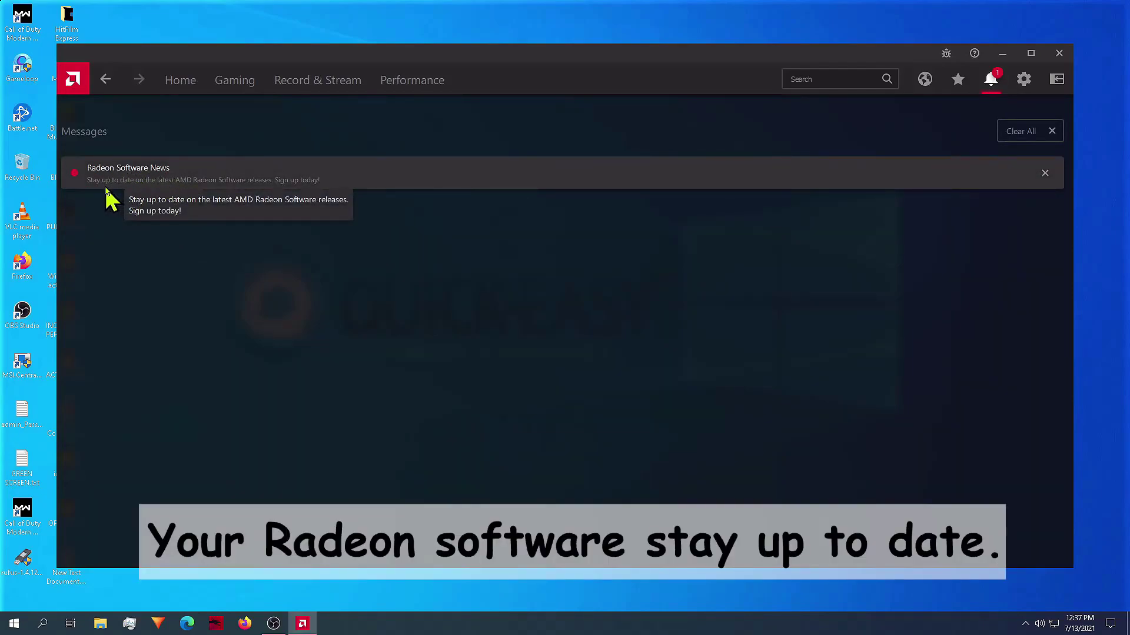
pyautogui.click(186, 92)
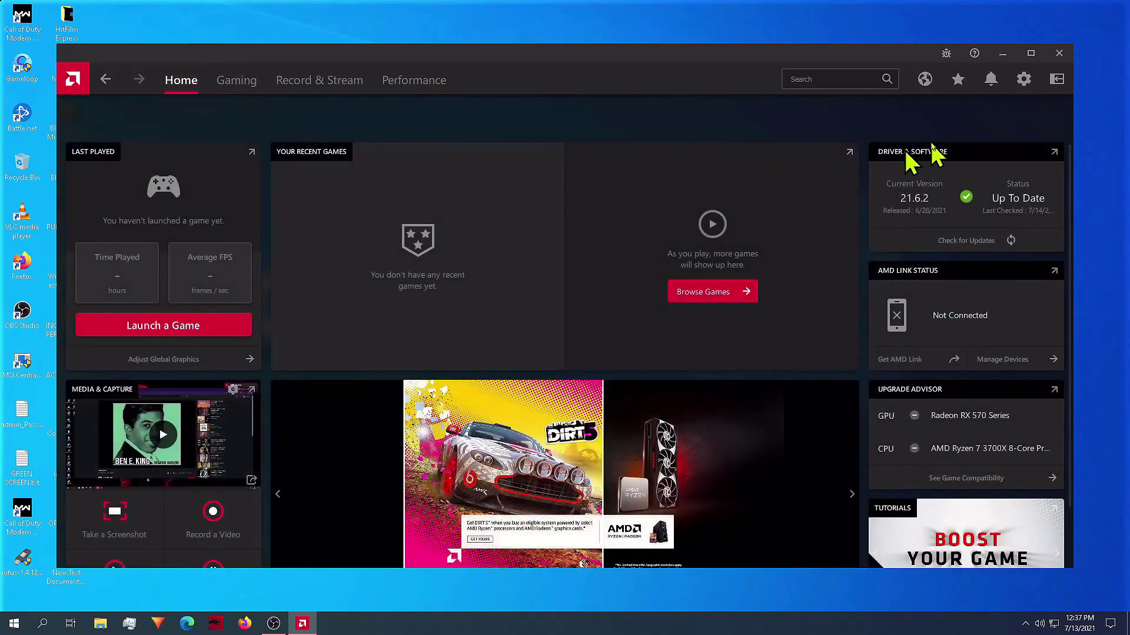
pyautogui.click(1027, 78)
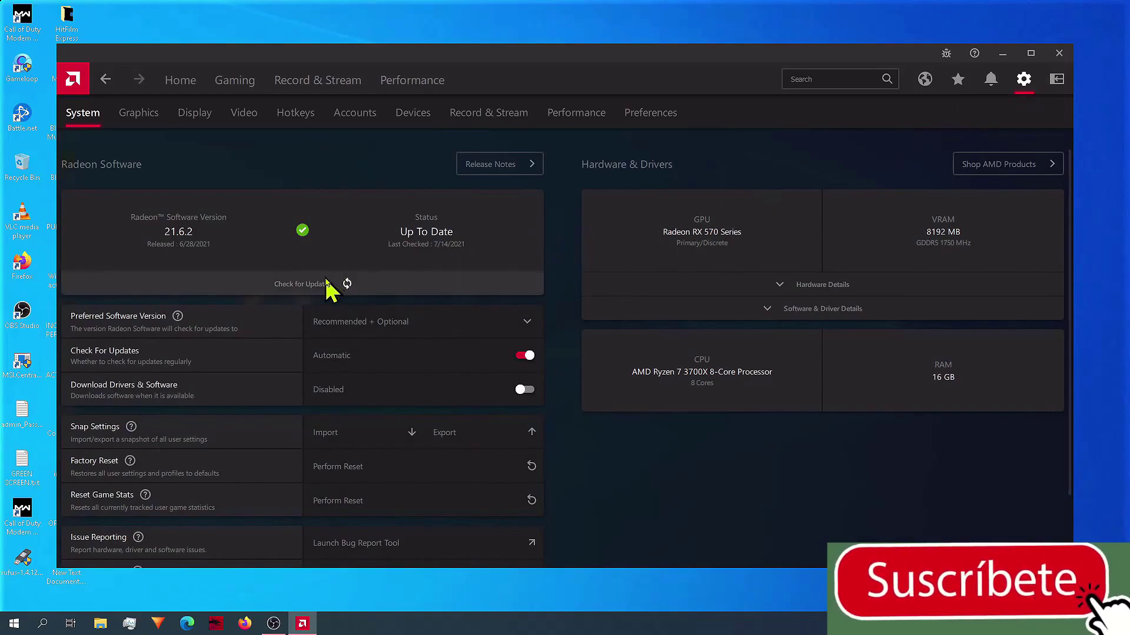
pyautogui.click(327, 284)
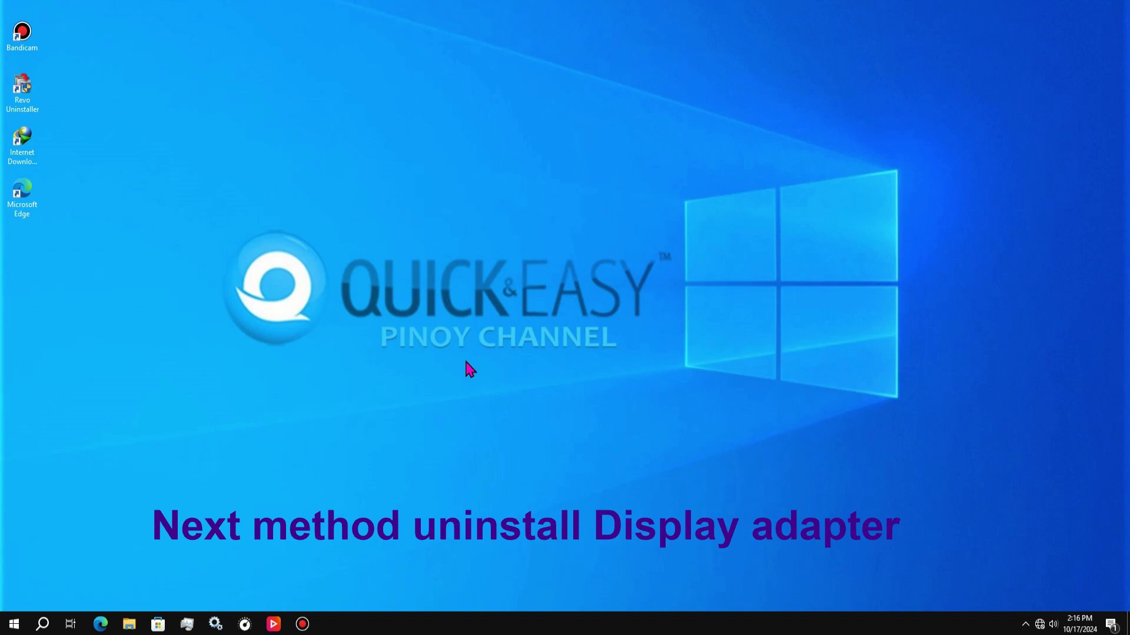
# Search Windows for "device", launch Device Manager and expand the Display adapters category
pyautogui.click(42, 624)
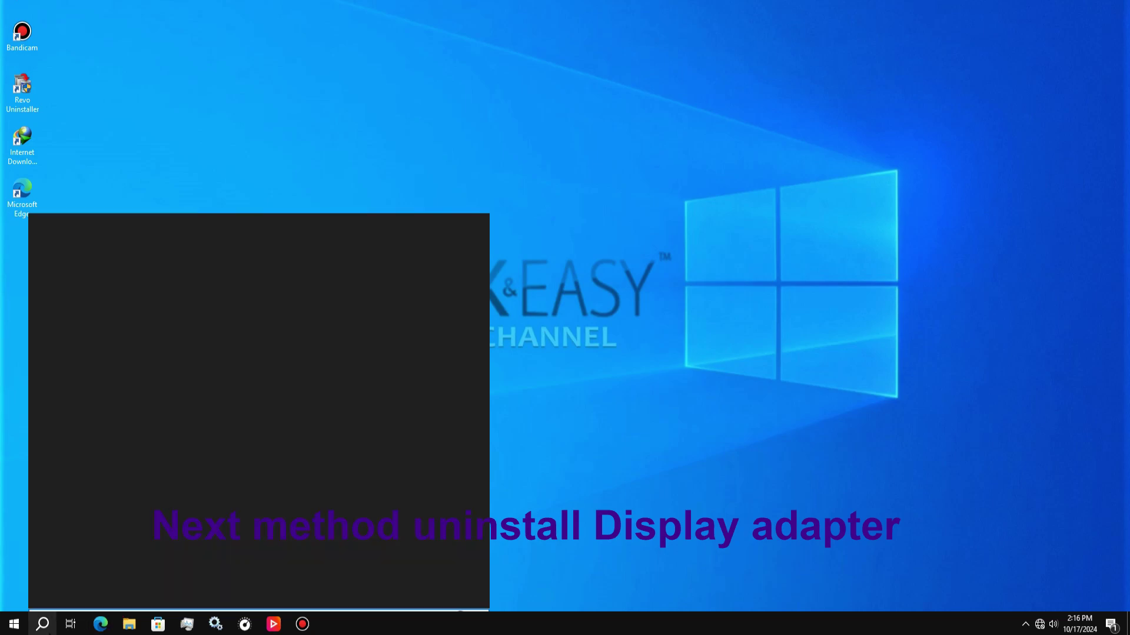
pyautogui.write('de')
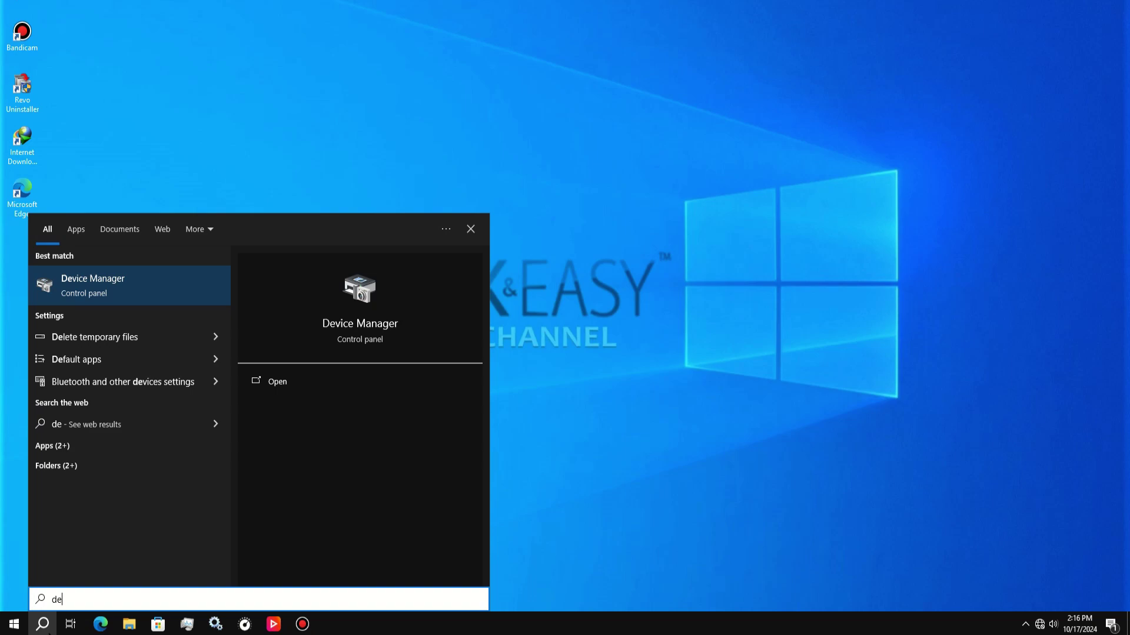
pyautogui.write('vice')
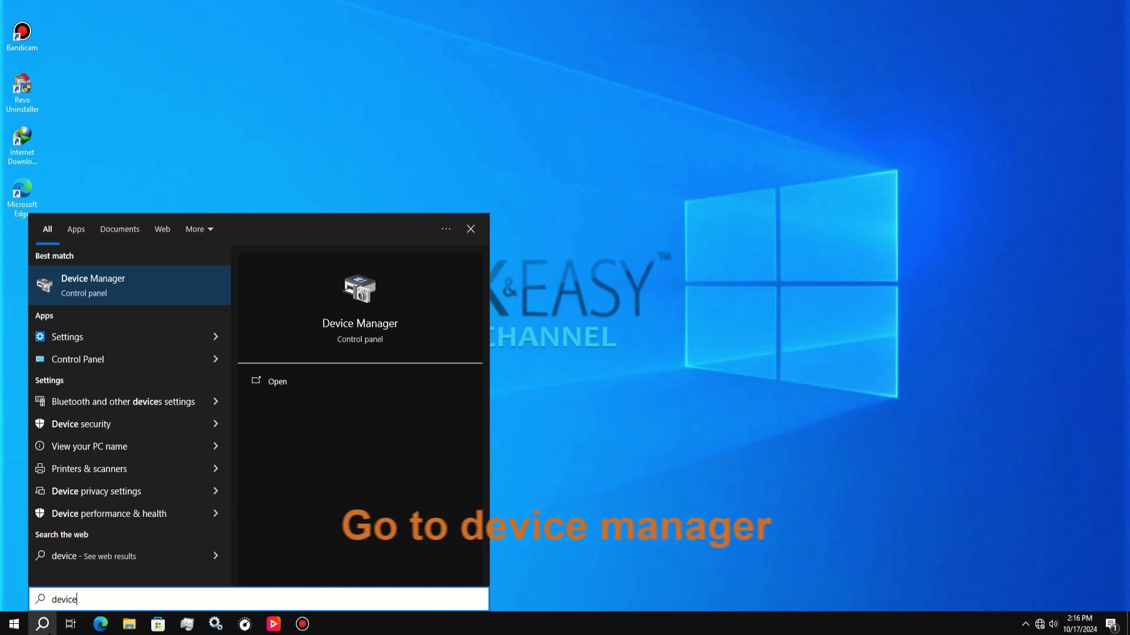
pyautogui.click(179, 285)
pyautogui.moveTo(230, 1); pyautogui.dragTo(483, 141)
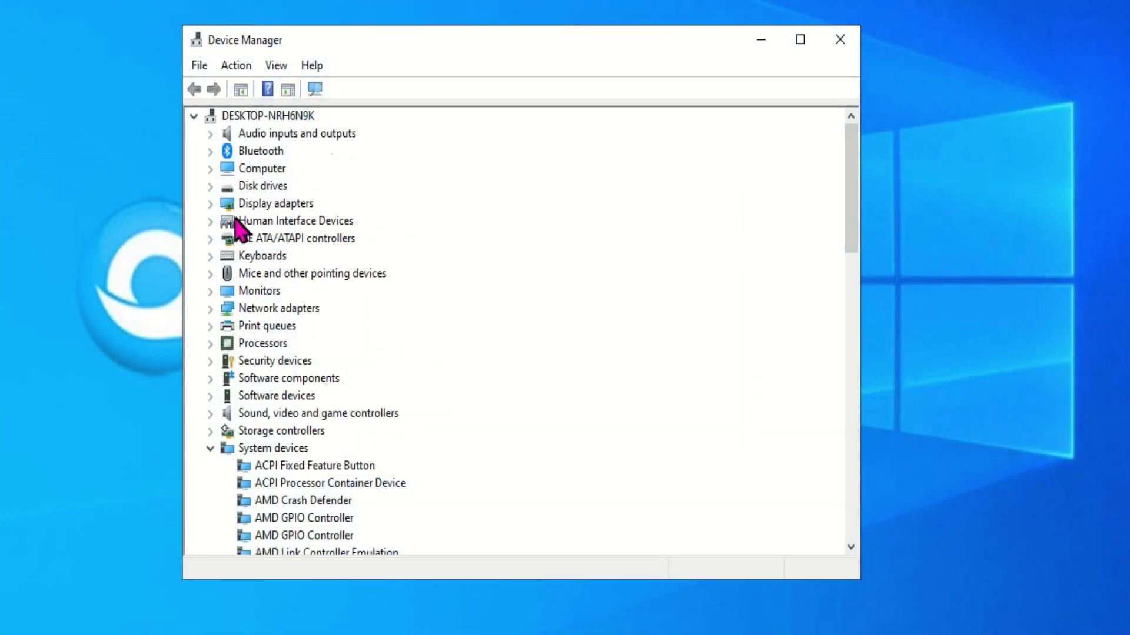
pyautogui.click(272, 206)
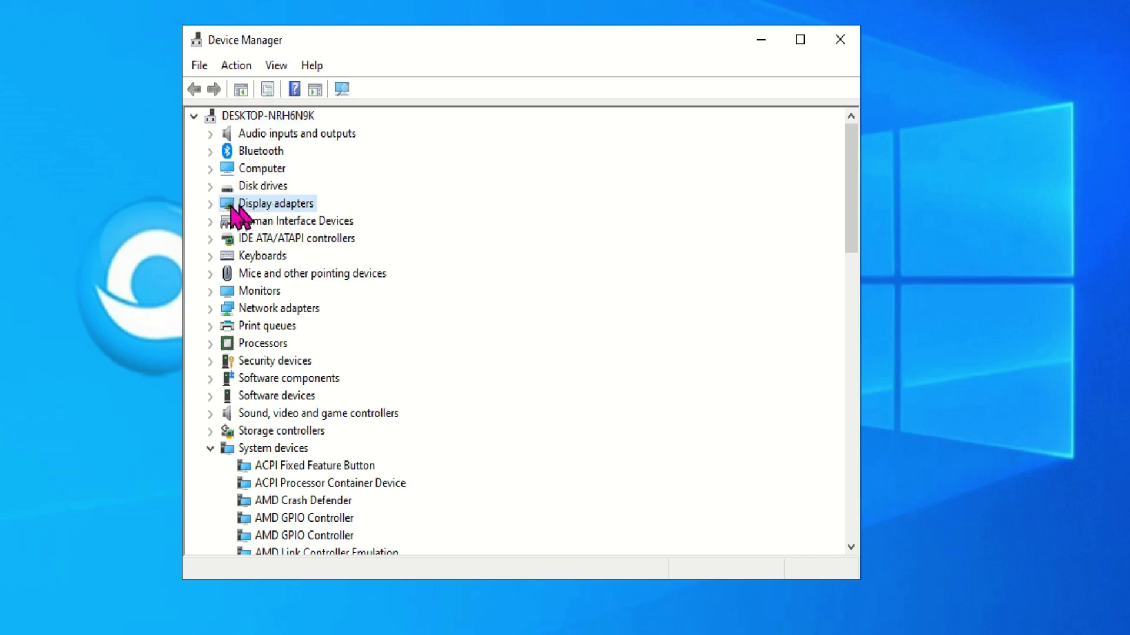
pyautogui.click(210, 204)
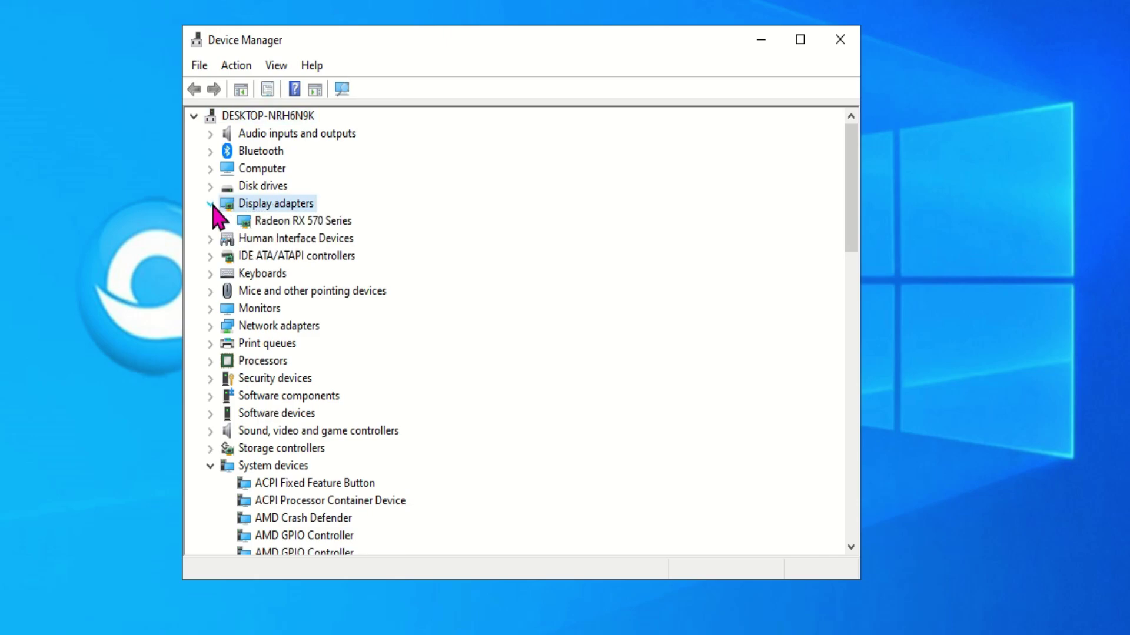
# Uninstall the Radeon RX 570 Series device from the system
pyautogui.click(322, 224)
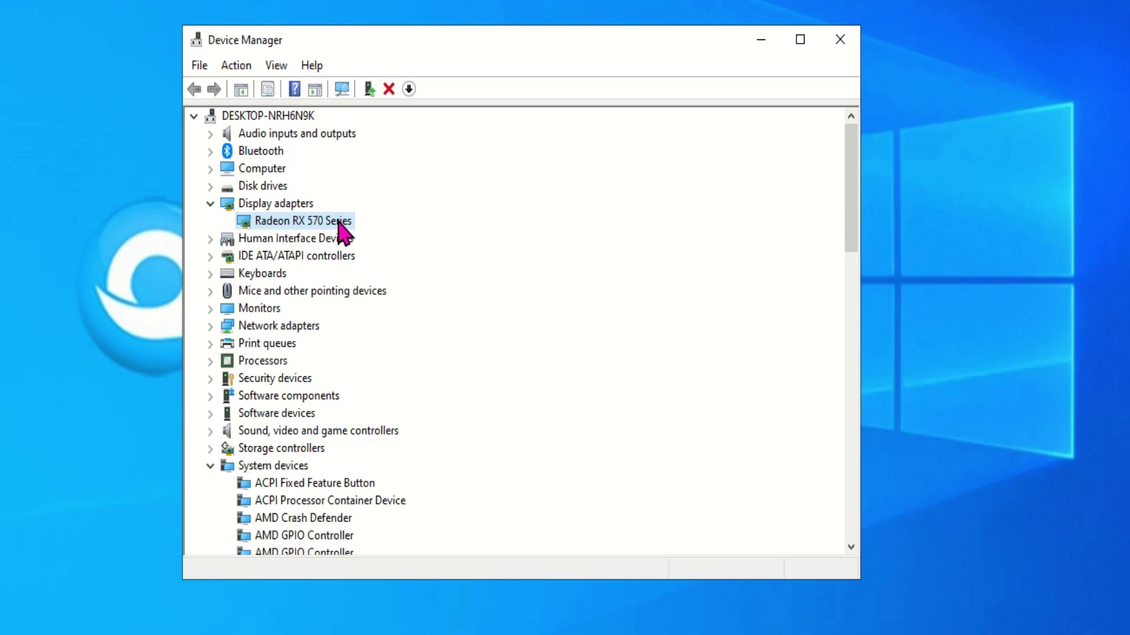
pyautogui.rightClick(339, 223)
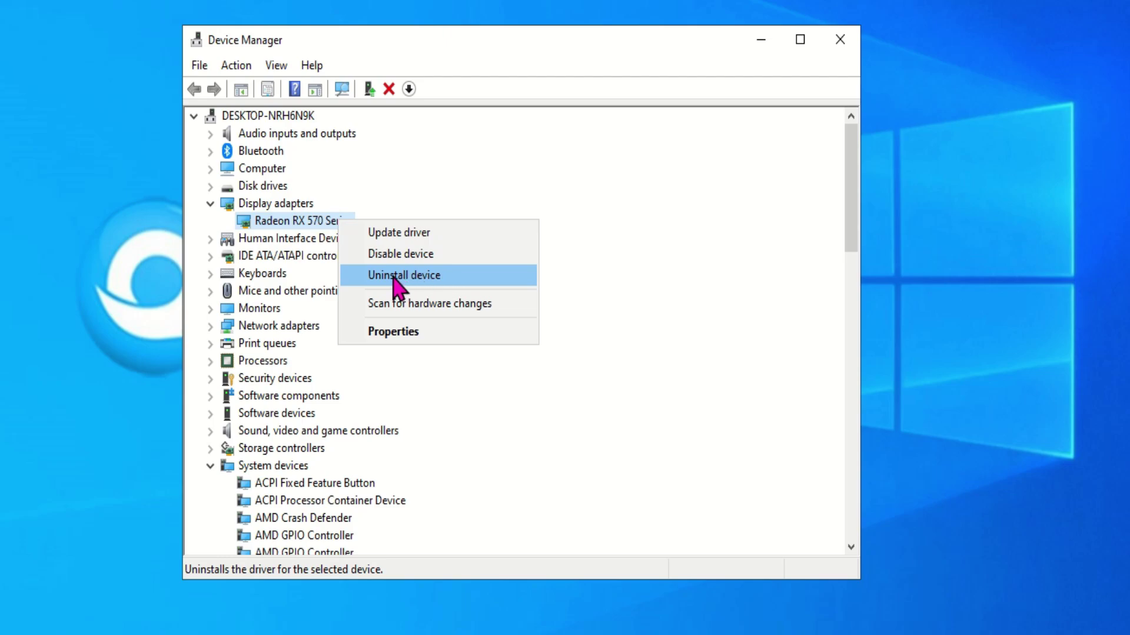
pyautogui.click(438, 277)
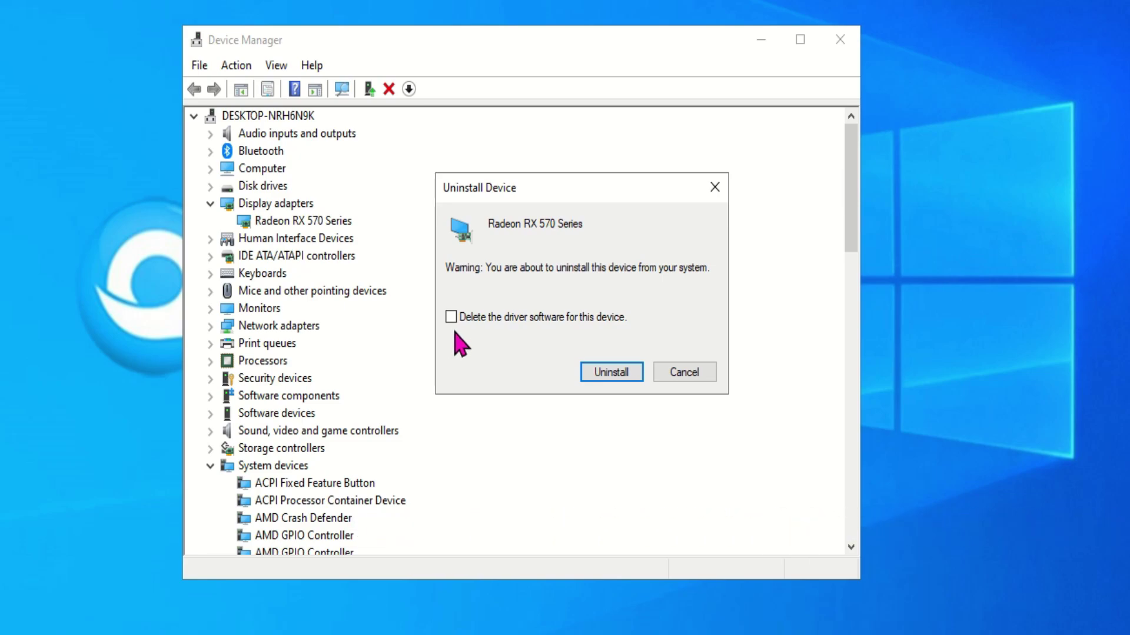
pyautogui.click(615, 380)
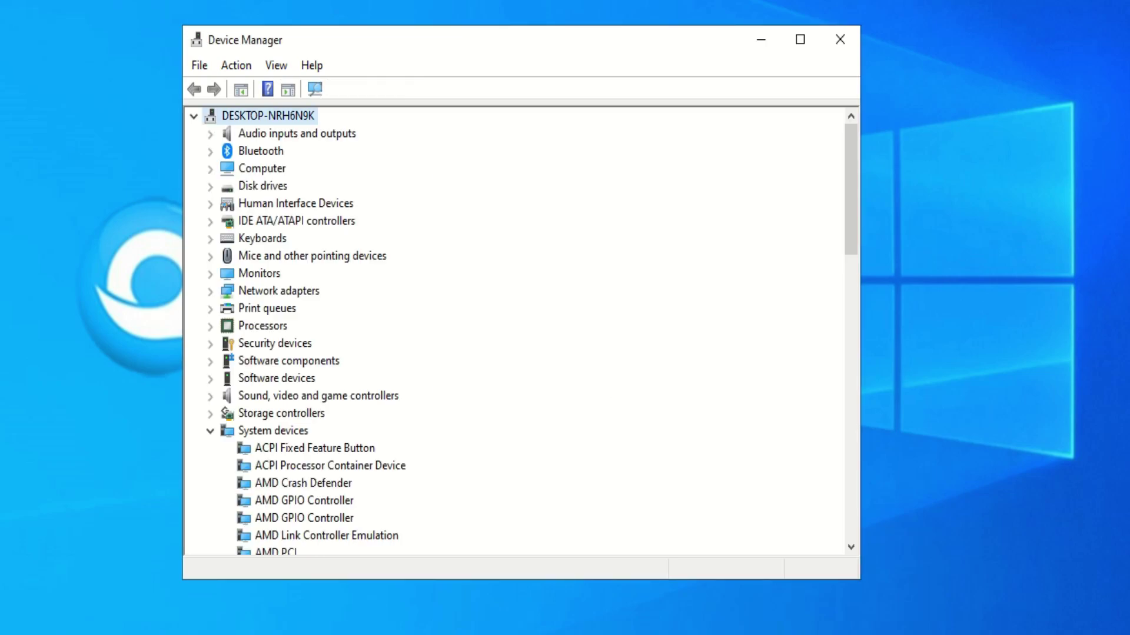
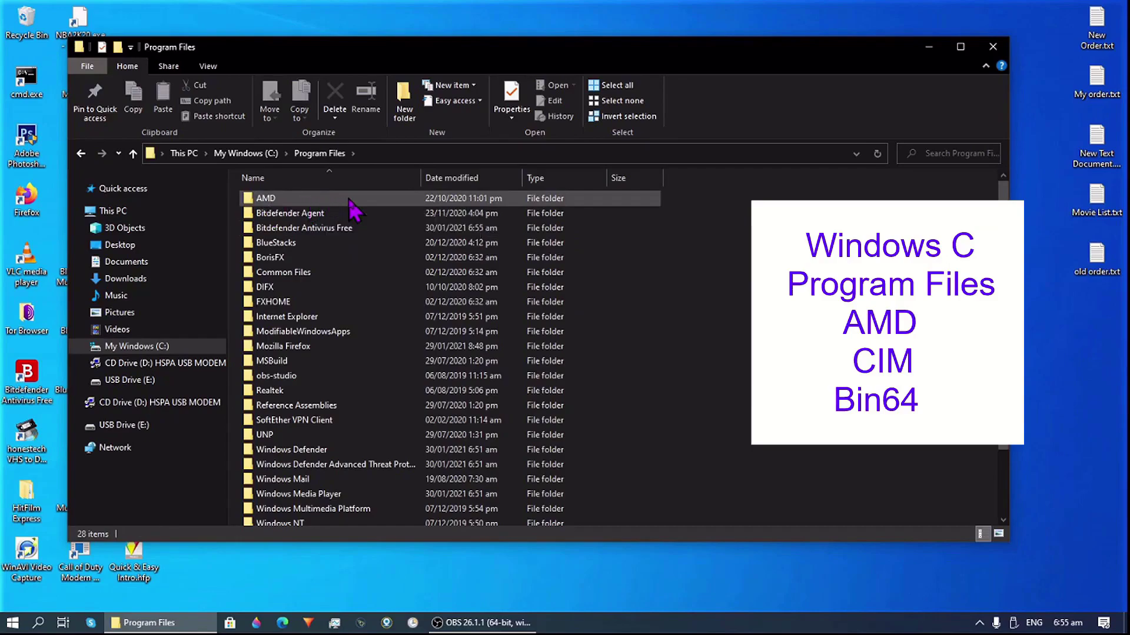
# Open the AMD\CIM\Bin64 folder inside Program Files on drive C
pyautogui.click(274, 214)
pyautogui.doubleClick(275, 215)
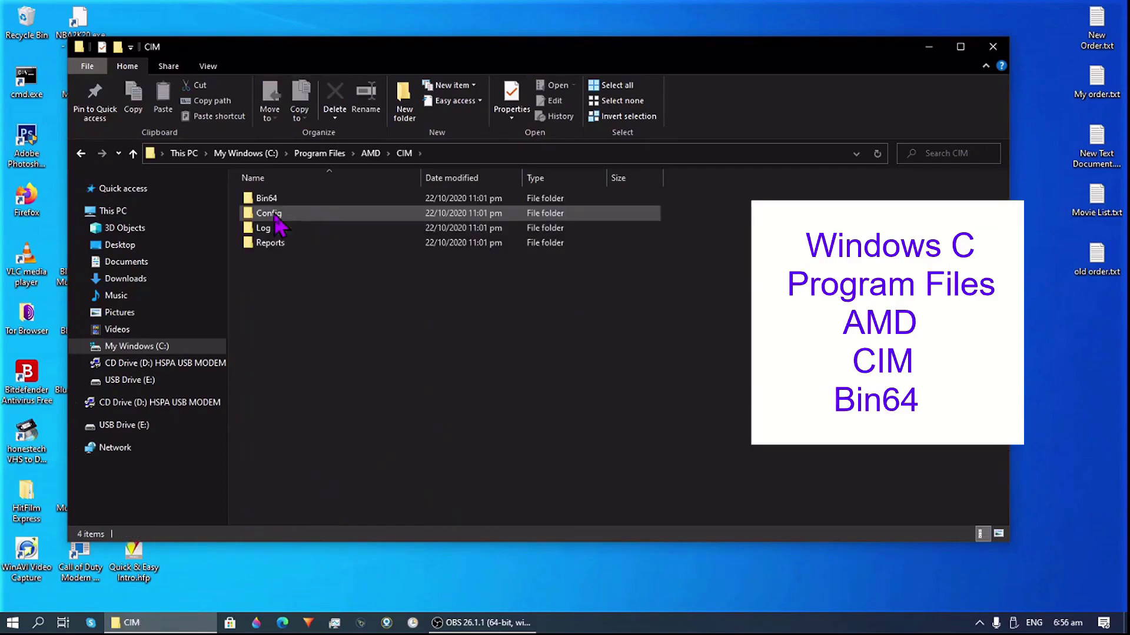
pyautogui.doubleClick(309, 199)
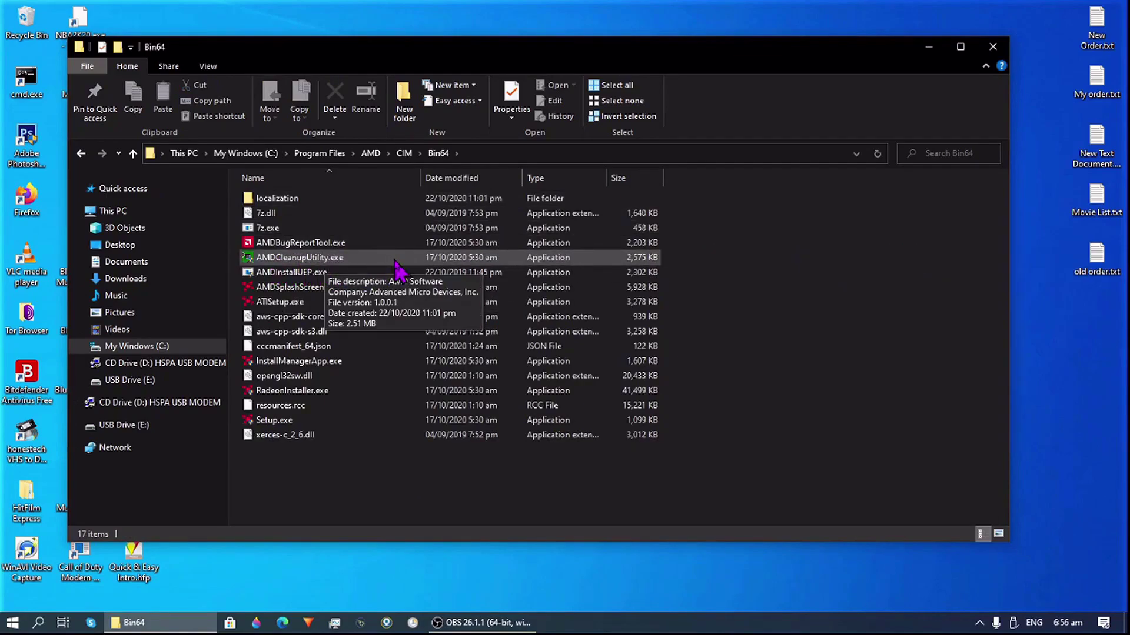
# Run AMDCleanupUtility.exe, agree to reboot into safe mode, and confirm removing the AMD drivers and applications
pyautogui.doubleClick(395, 260)
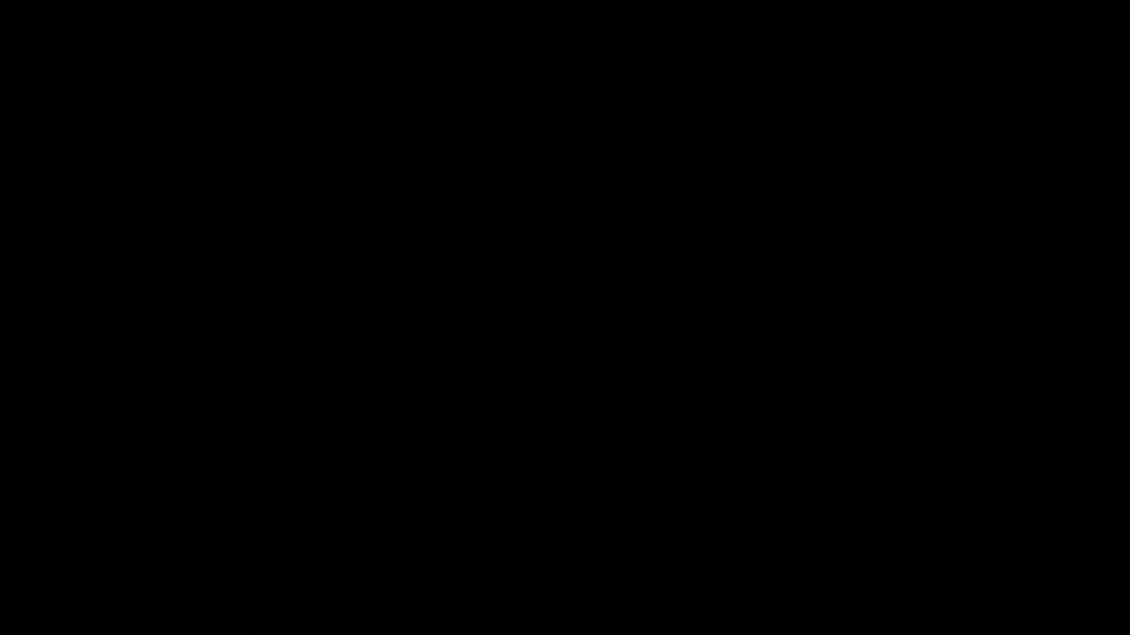
pyautogui.click(524, 390)
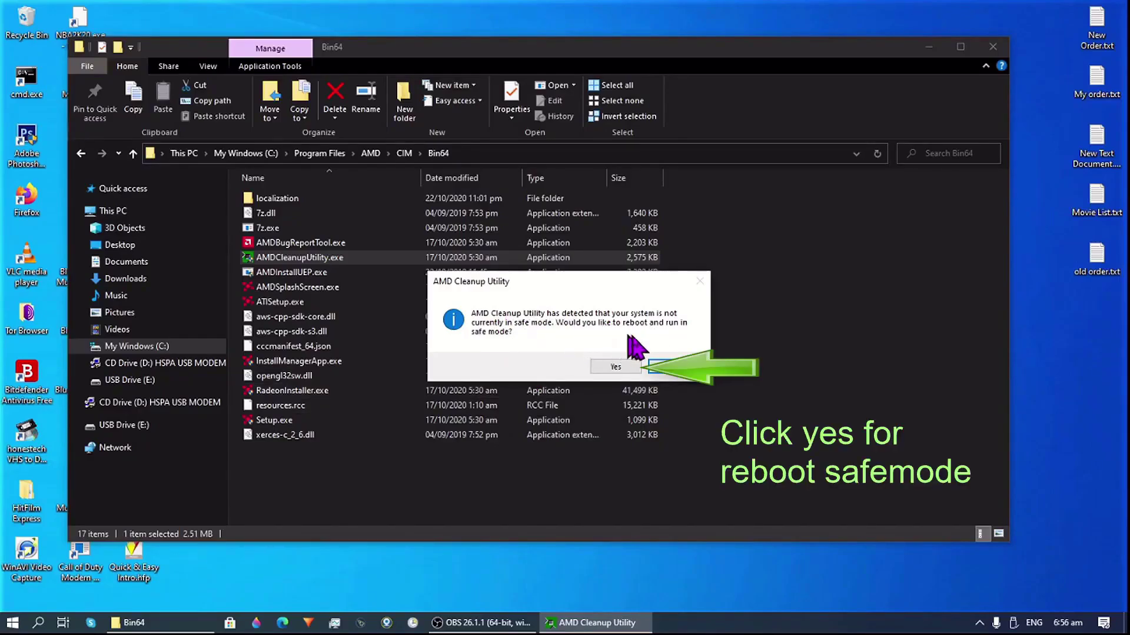
pyautogui.click(608, 369)
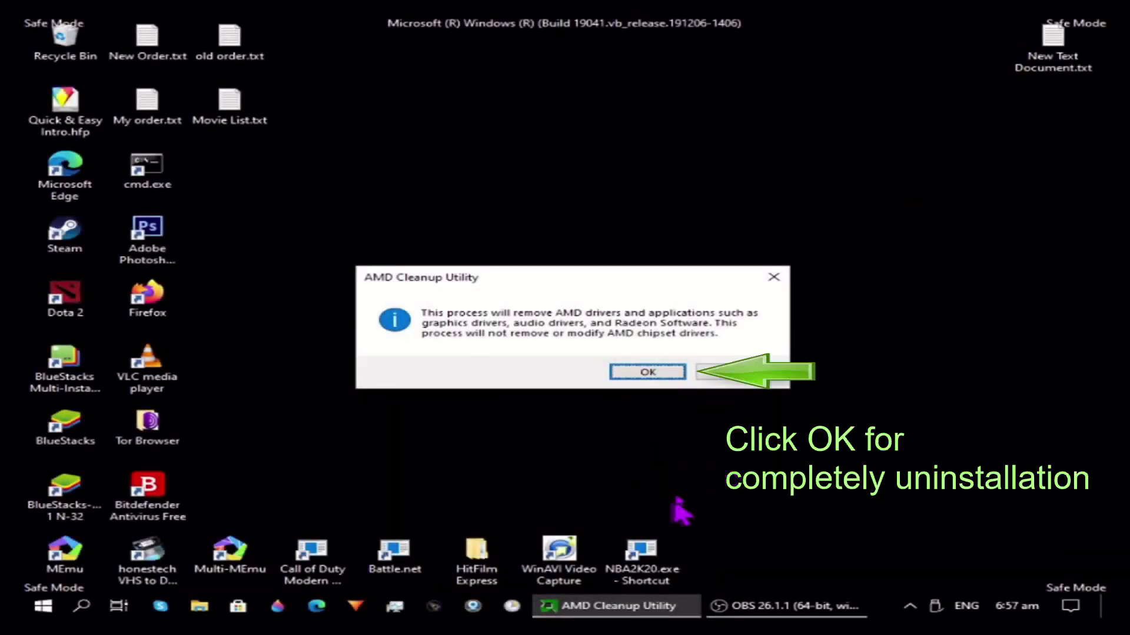
pyautogui.click(681, 372)
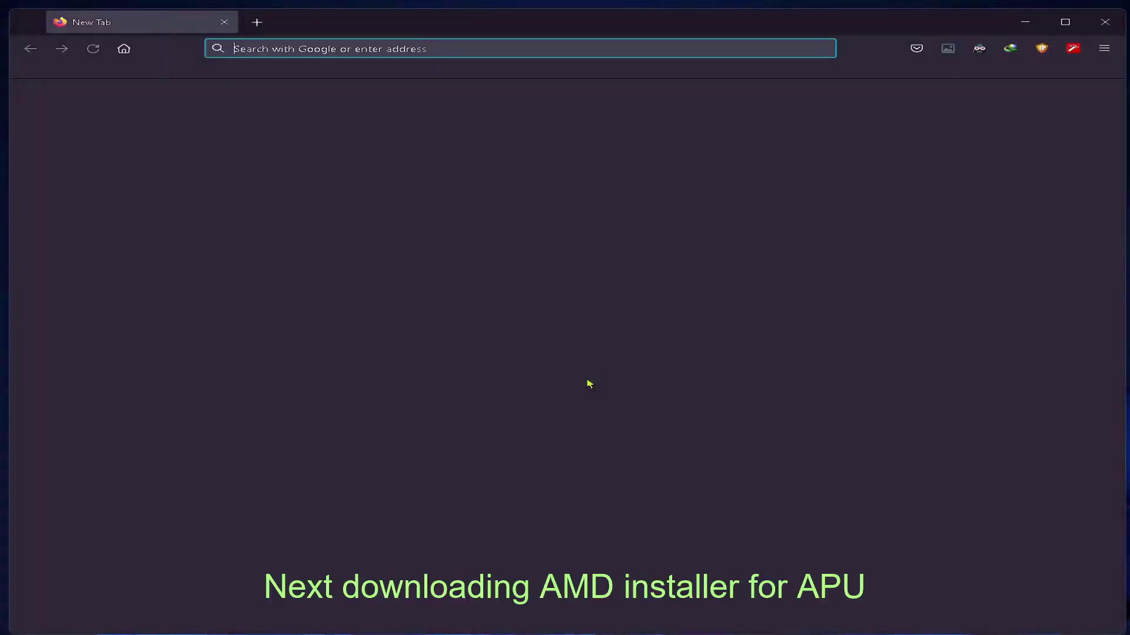
# Go to AMD.COM in Firefox and open the site's Drivers & Support page
pyautogui.click(365, 47)
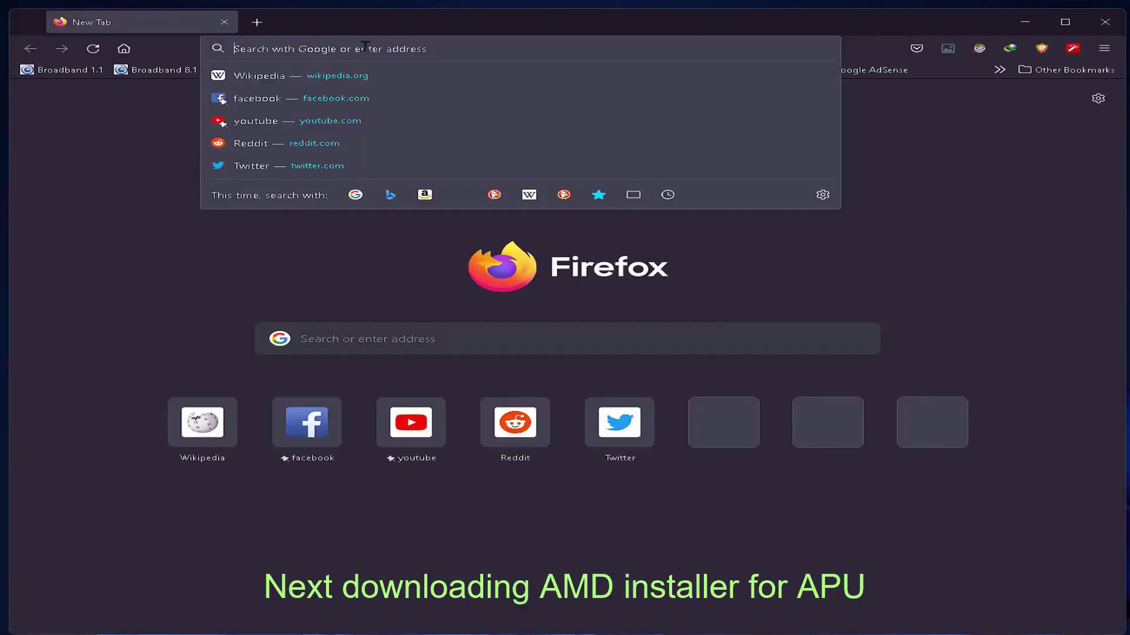
pyautogui.write('AMD.COM')
pyautogui.press('Return')
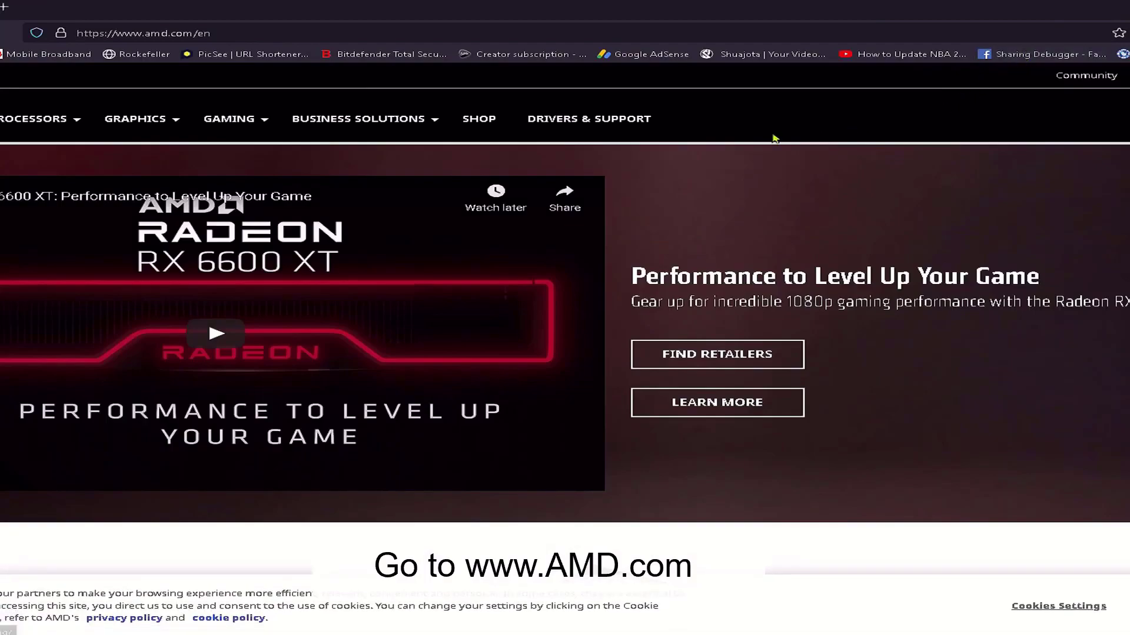
pyautogui.click(629, 124)
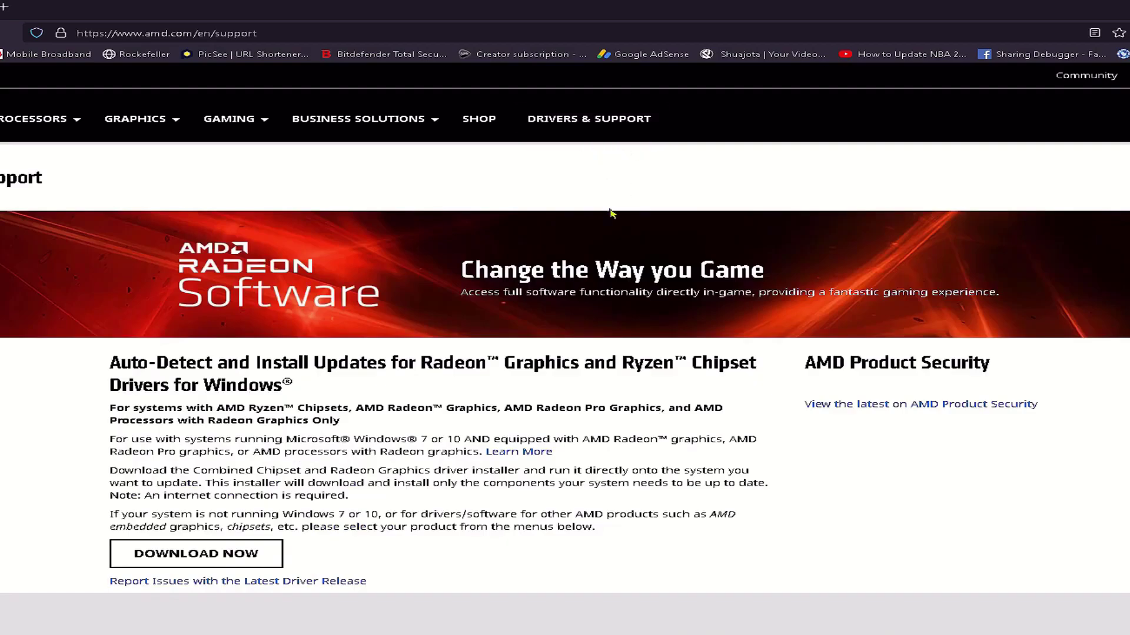
# In the product list, select Processors with graphics, AMD Ryzen Processors, and AMD Ryzen 3 Desktop Processors with Radeon Vega Graphics
pyautogui.scroll(-6, 612, 213)
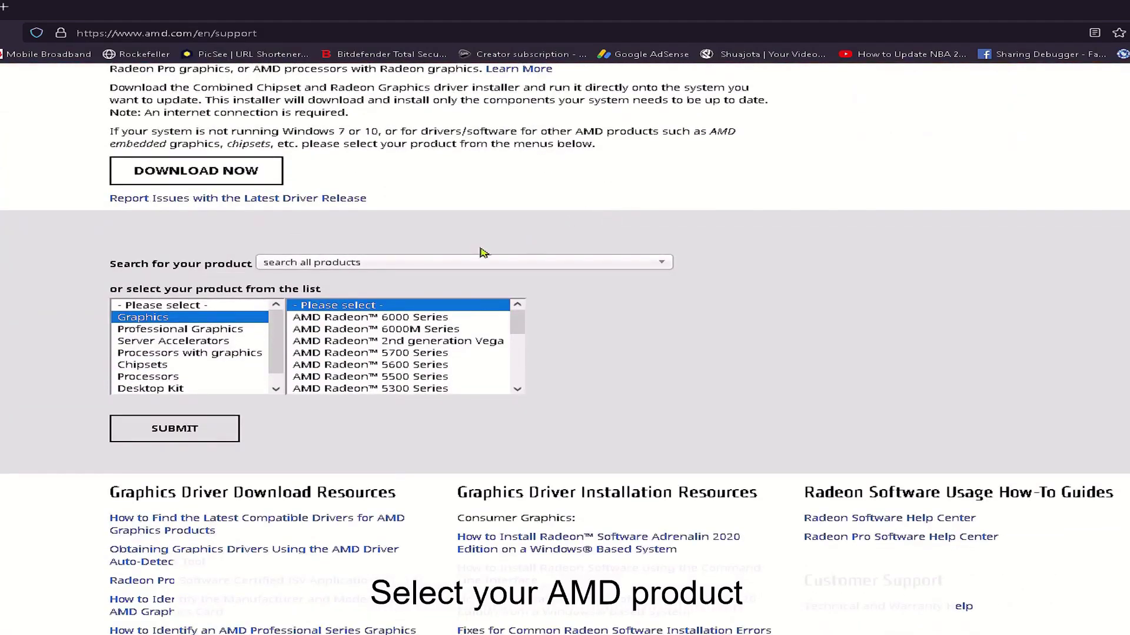
pyautogui.click(203, 355)
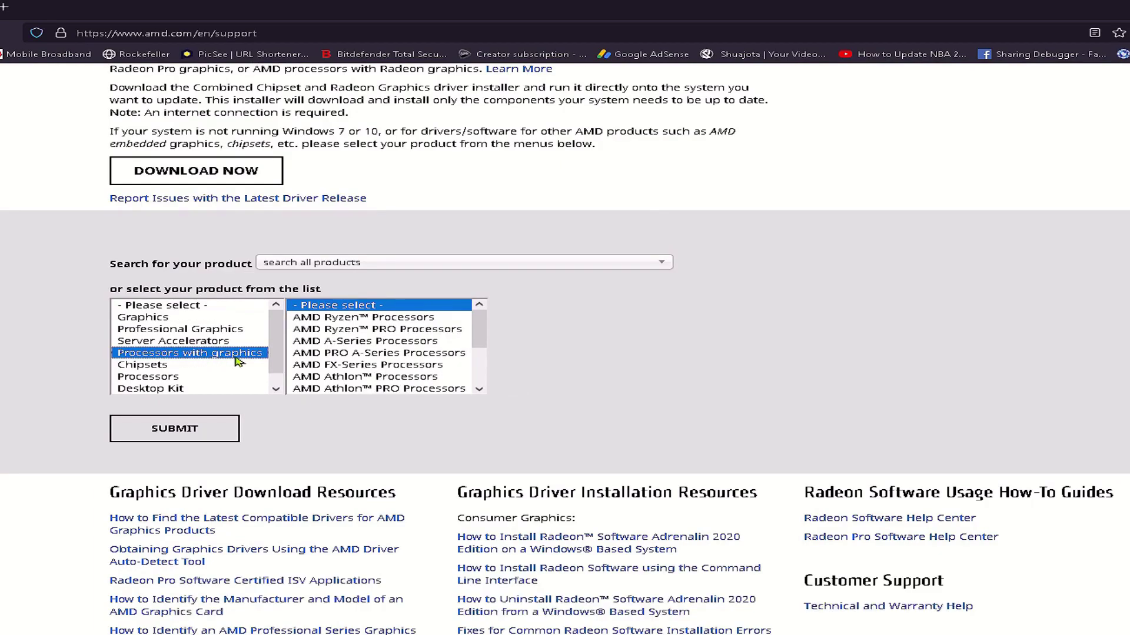
pyautogui.moveTo(480, 343)
pyautogui.mouseDown()
pyautogui.moveTo(480, 382)
pyautogui.moveTo(476, 330)
pyautogui.mouseUp()
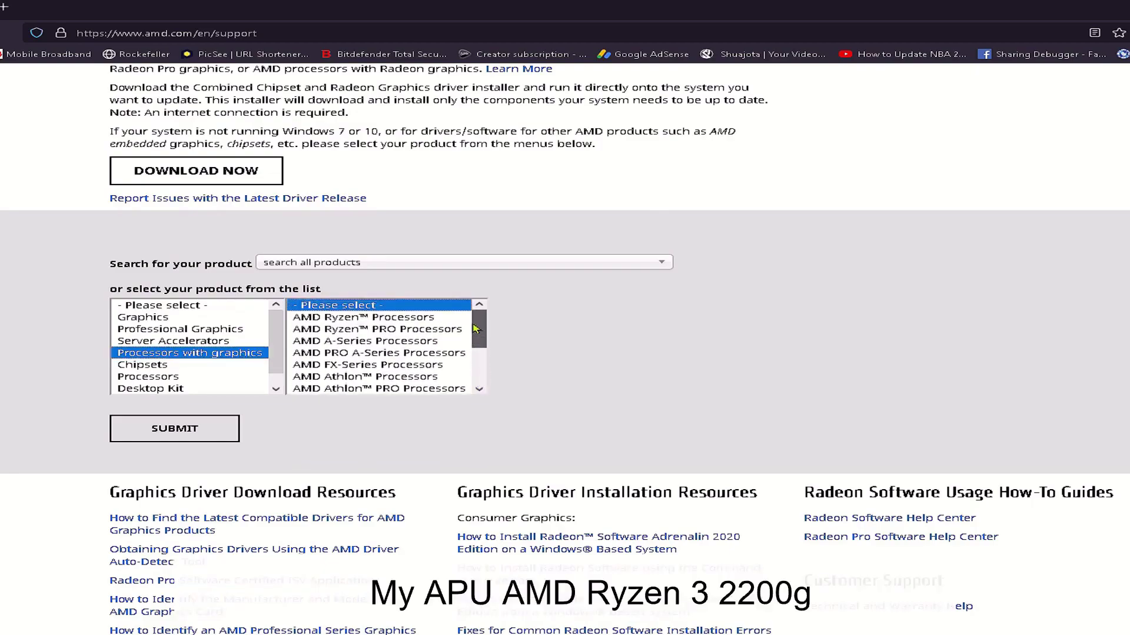
pyautogui.click(400, 318)
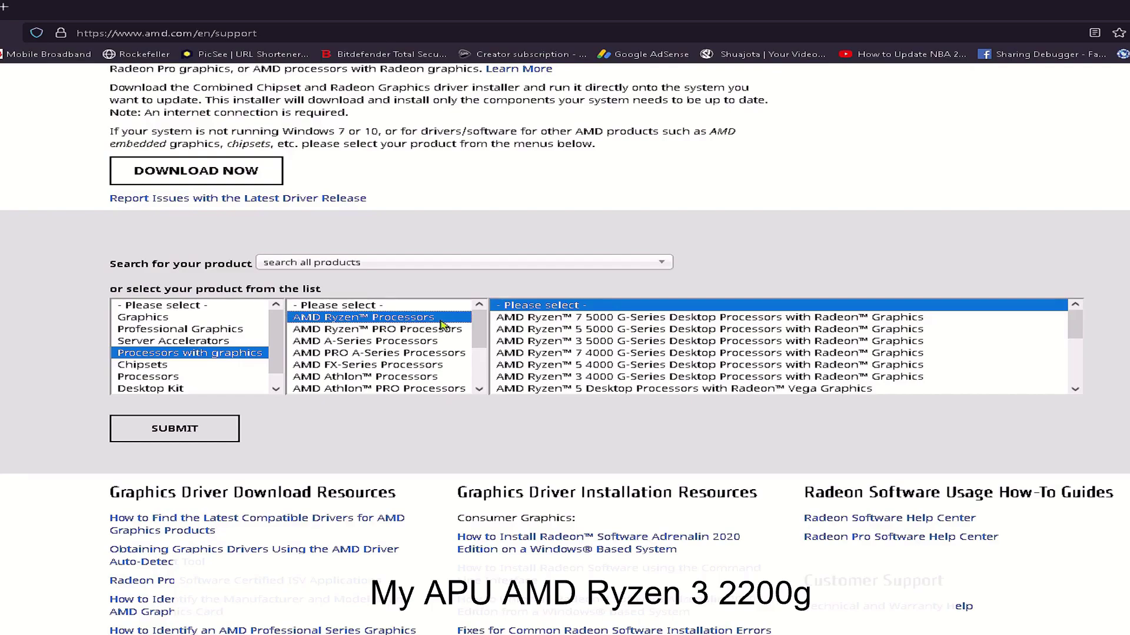
pyautogui.moveTo(1074, 335); pyautogui.dragTo(838, 368)
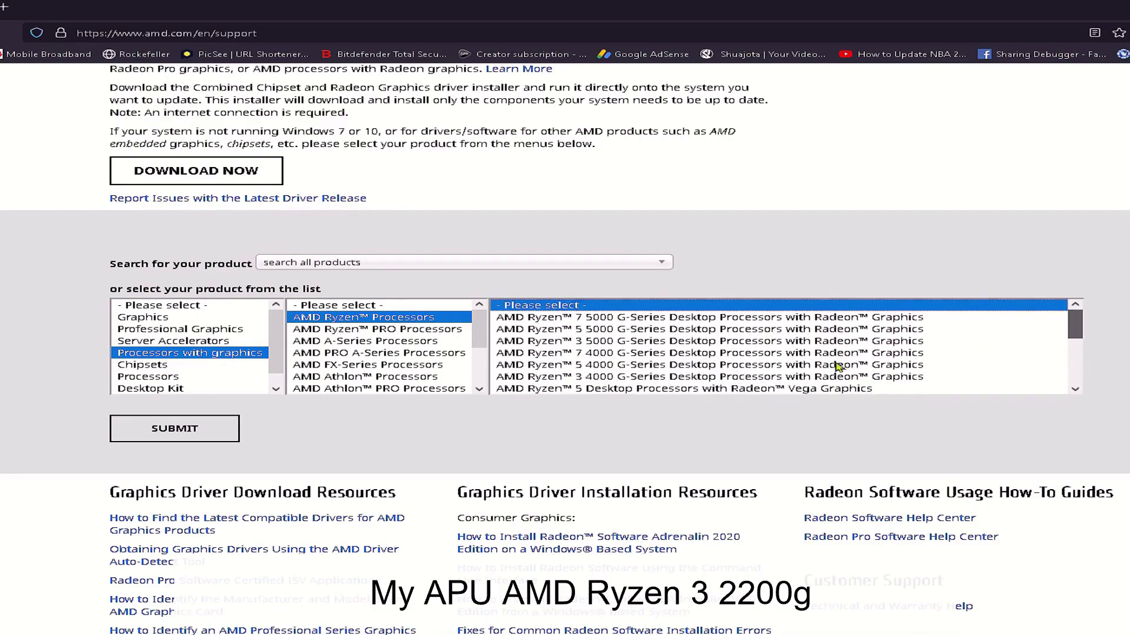
pyautogui.moveTo(1081, 334); pyautogui.dragTo(1081, 343)
pyautogui.click(621, 381)
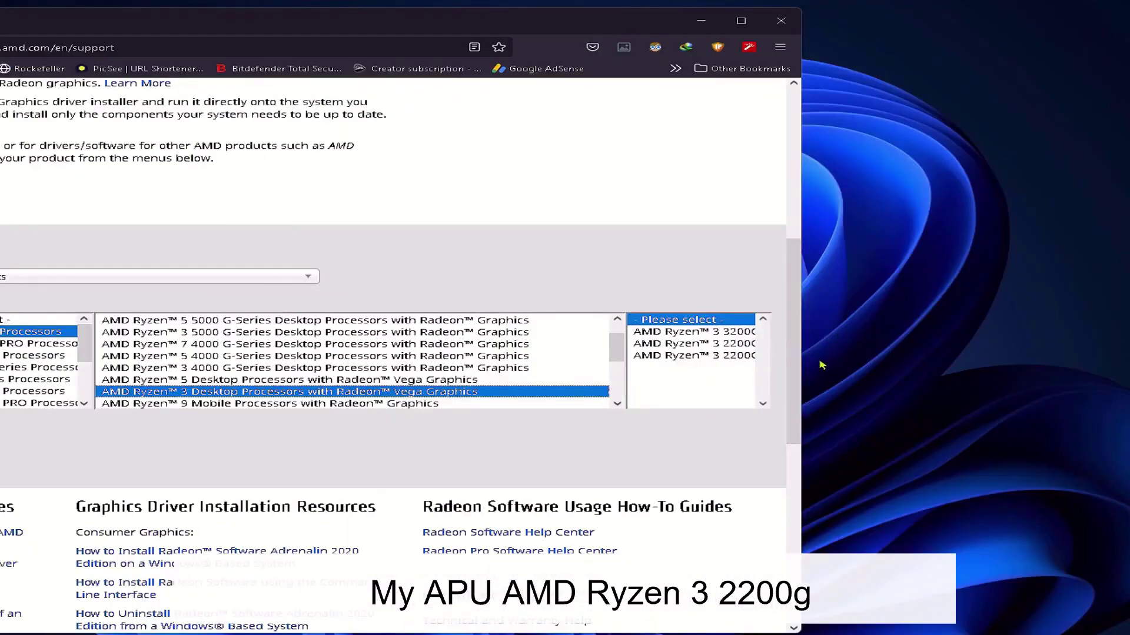
# Widen the browser window to read the model names, select AMD Ryzen 3 2200G, and submit the product selection
pyautogui.moveTo(802, 368); pyautogui.dragTo(1127, 370)
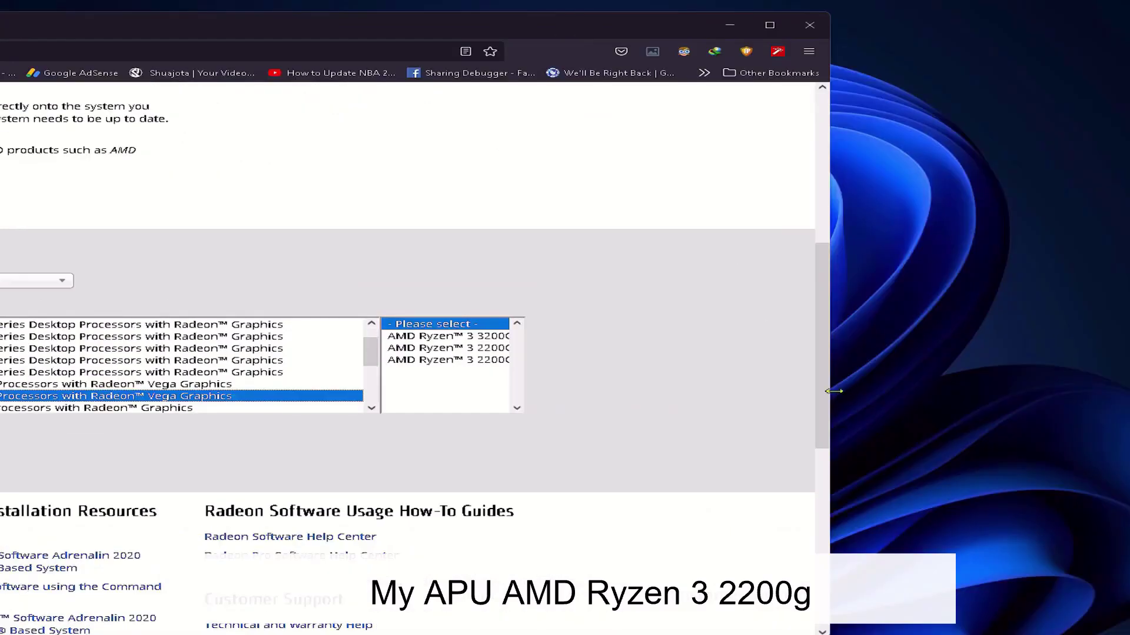
pyautogui.moveTo(834, 392); pyautogui.dragTo(896, 356)
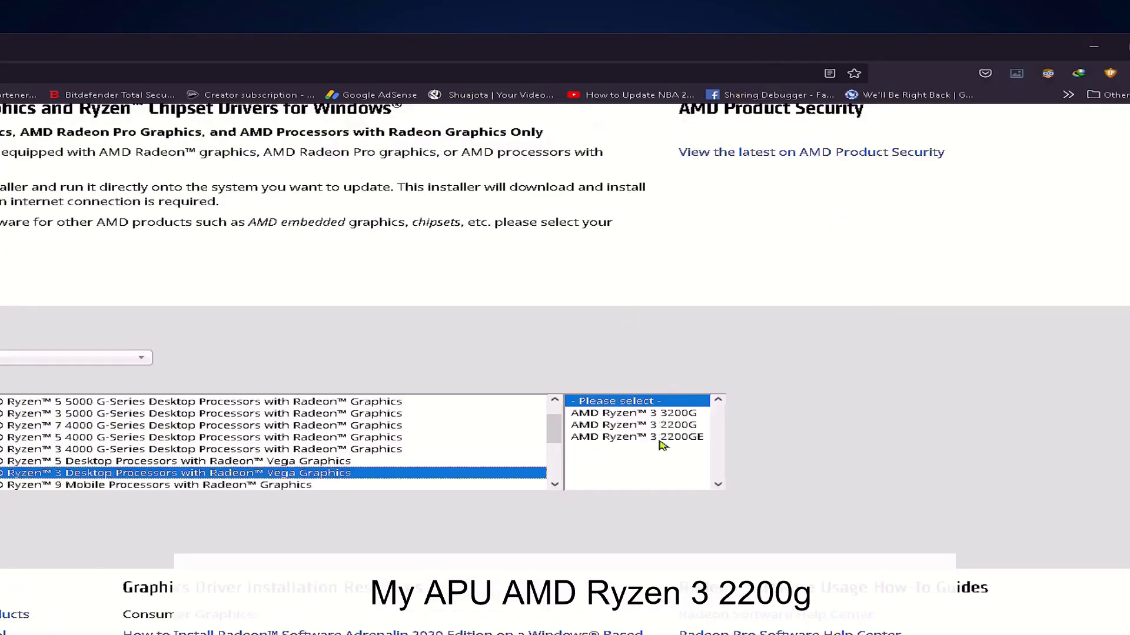
pyautogui.click(675, 428)
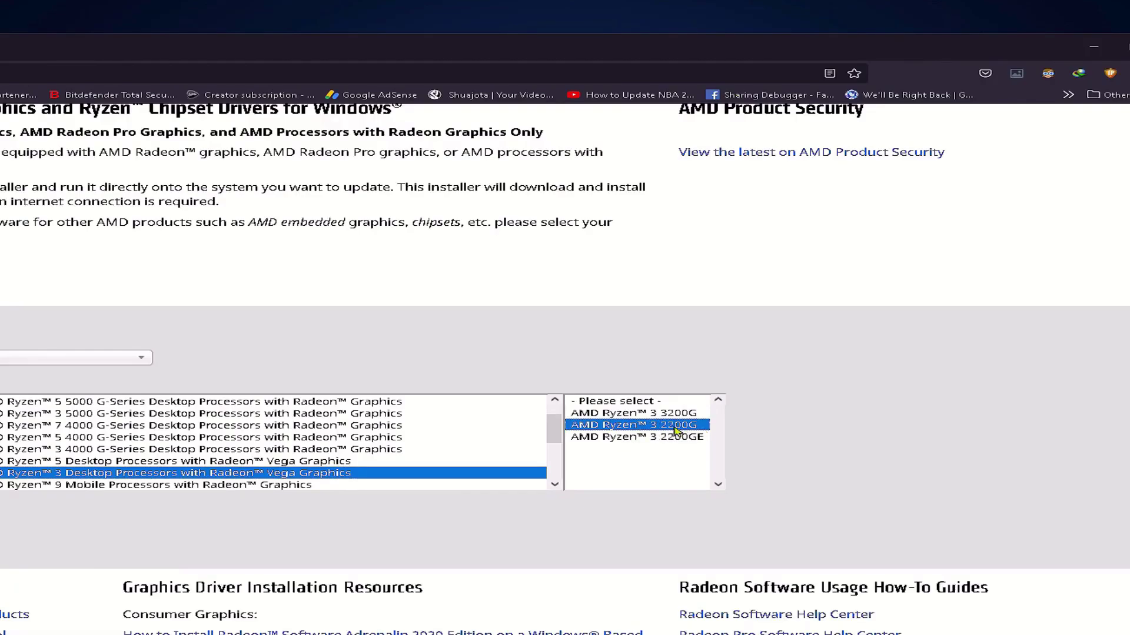
pyautogui.click(1126, 47)
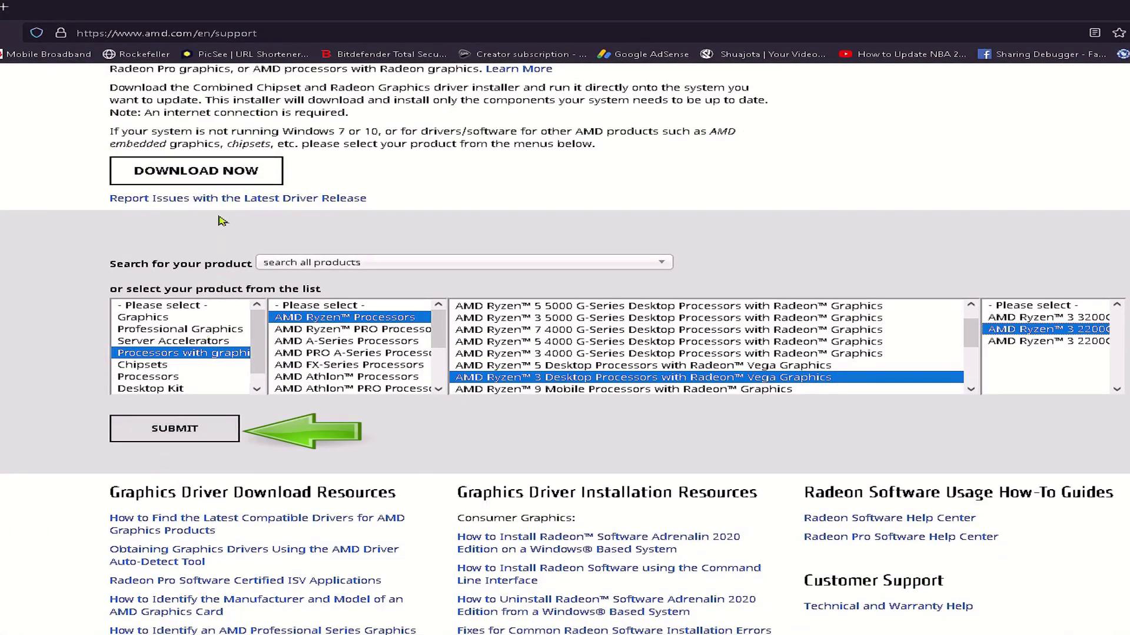
pyautogui.click(206, 430)
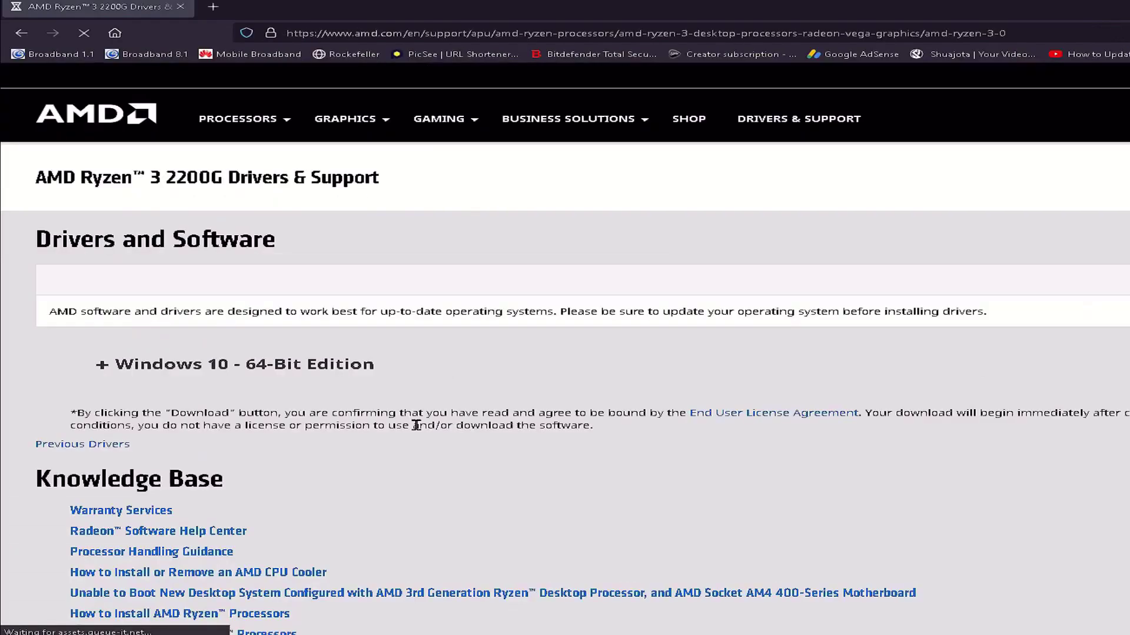
# Expand the Windows 10 - 64-Bit Edition drivers and start downloading Radeon Software Adrenalin 21.8.2 Optional
pyautogui.scroll(-2, 207, 429)
pyautogui.scroll(-2, 417, 431)
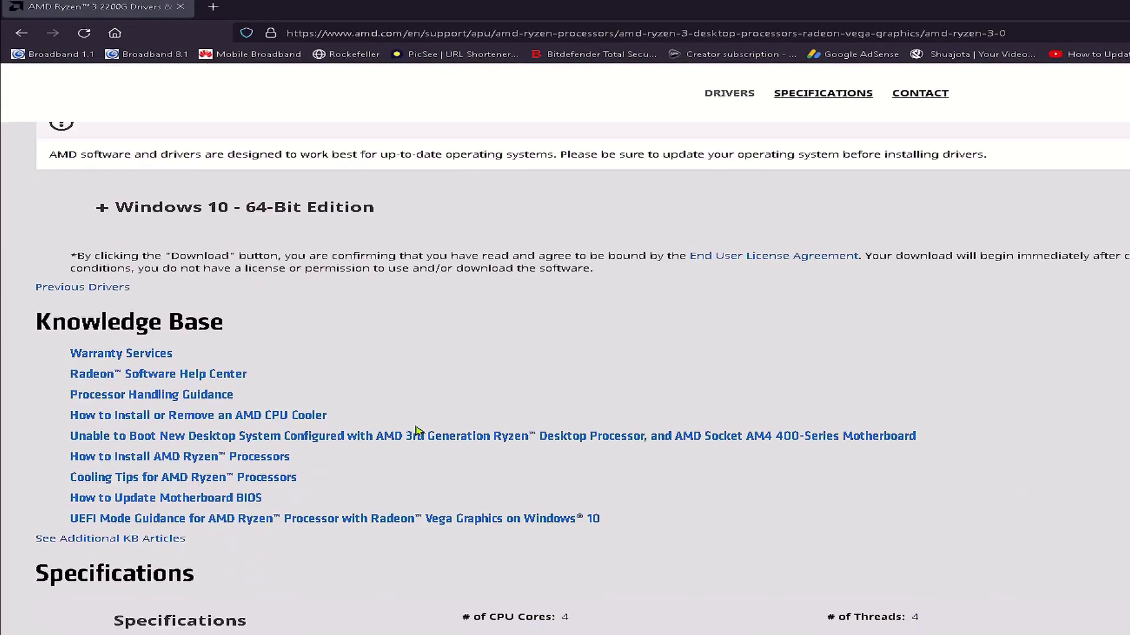
pyautogui.click(104, 210)
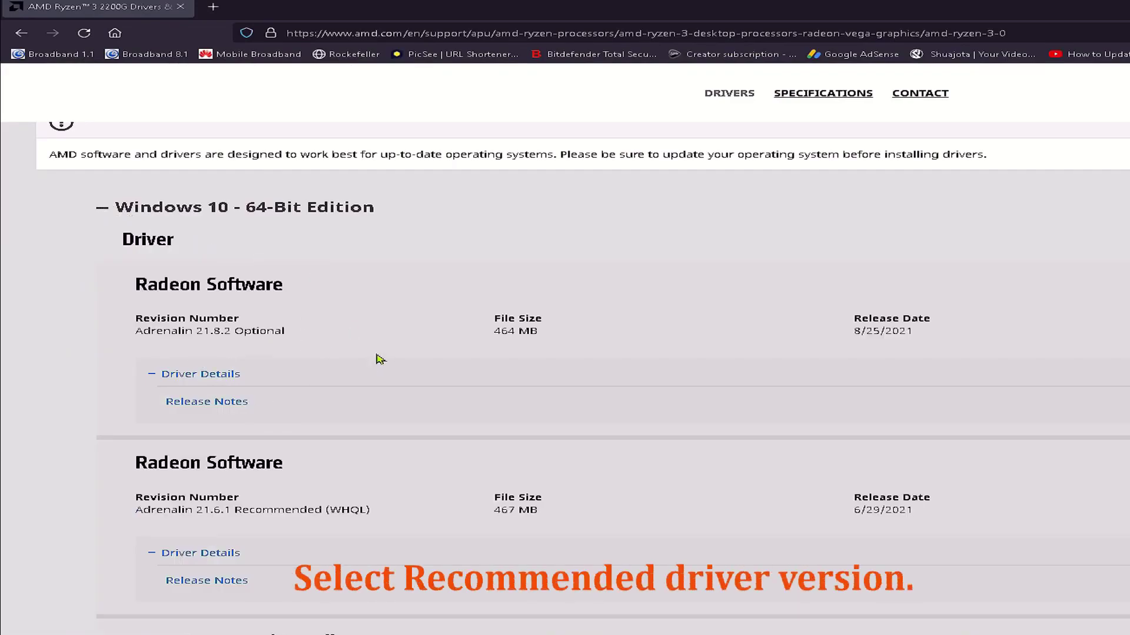
pyautogui.click(155, 376)
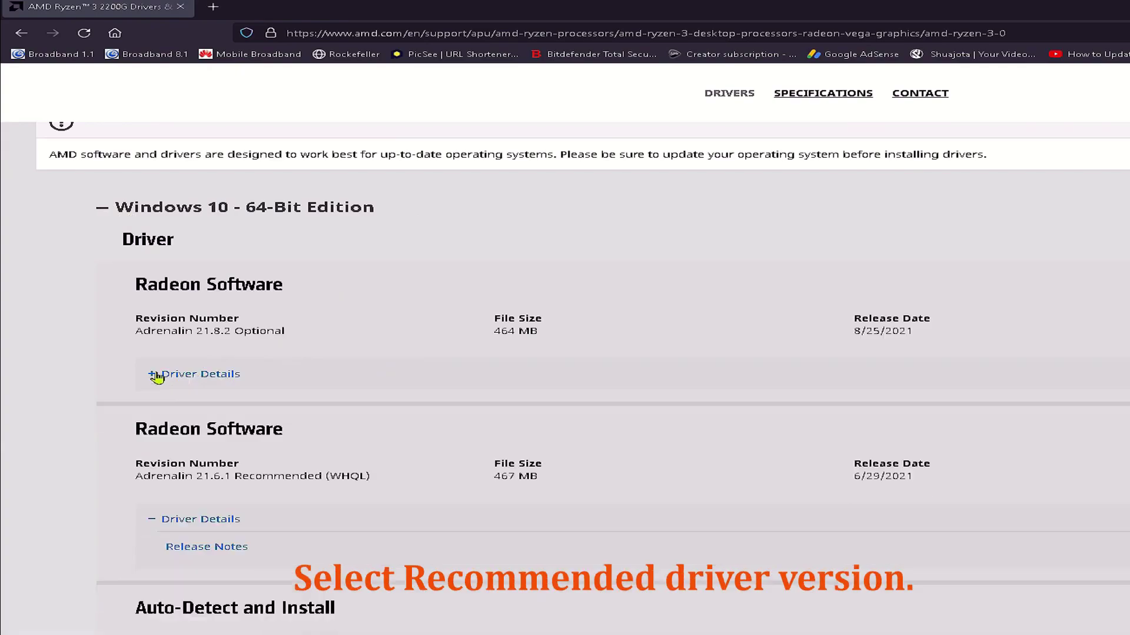
pyautogui.scroll(-3, 335, 377)
pyautogui.scroll(2, 332, 367)
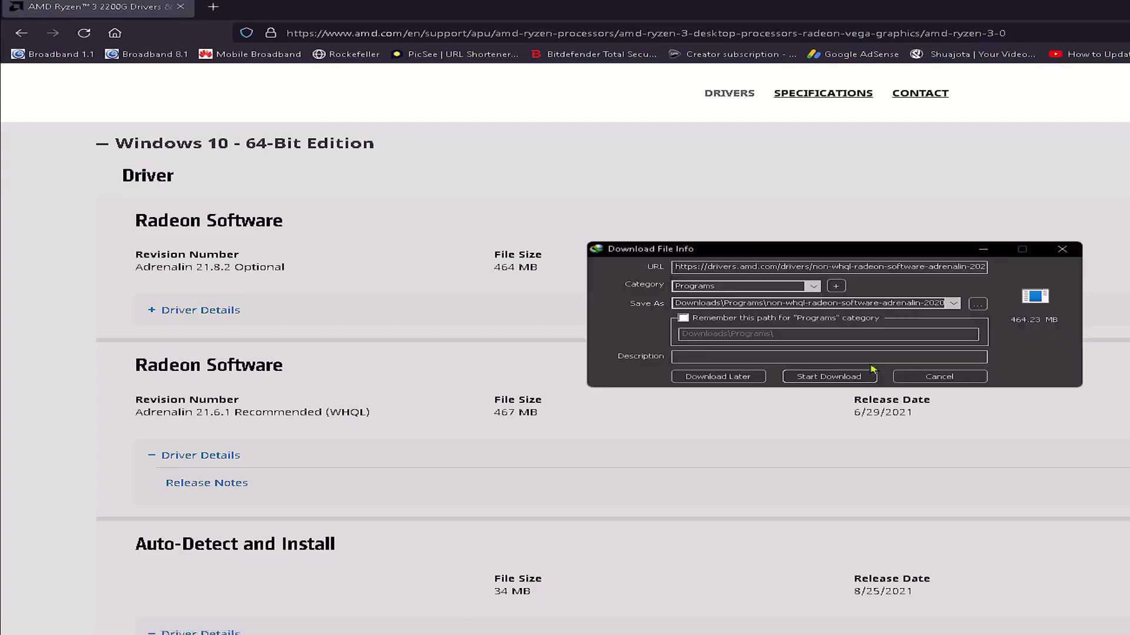
pyautogui.click(826, 378)
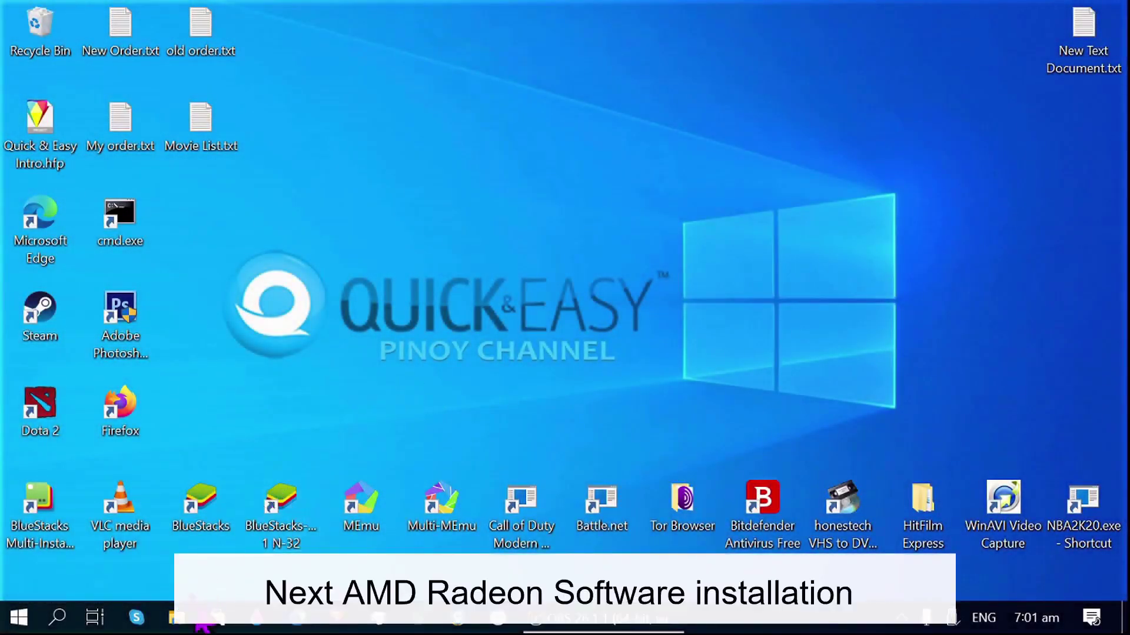
# Run the Radeon Software Adrenalin 2020 21.1.1 installer from the Downloads folder, keeping the default destination folder, and close the folder window
pyautogui.click(175, 618)
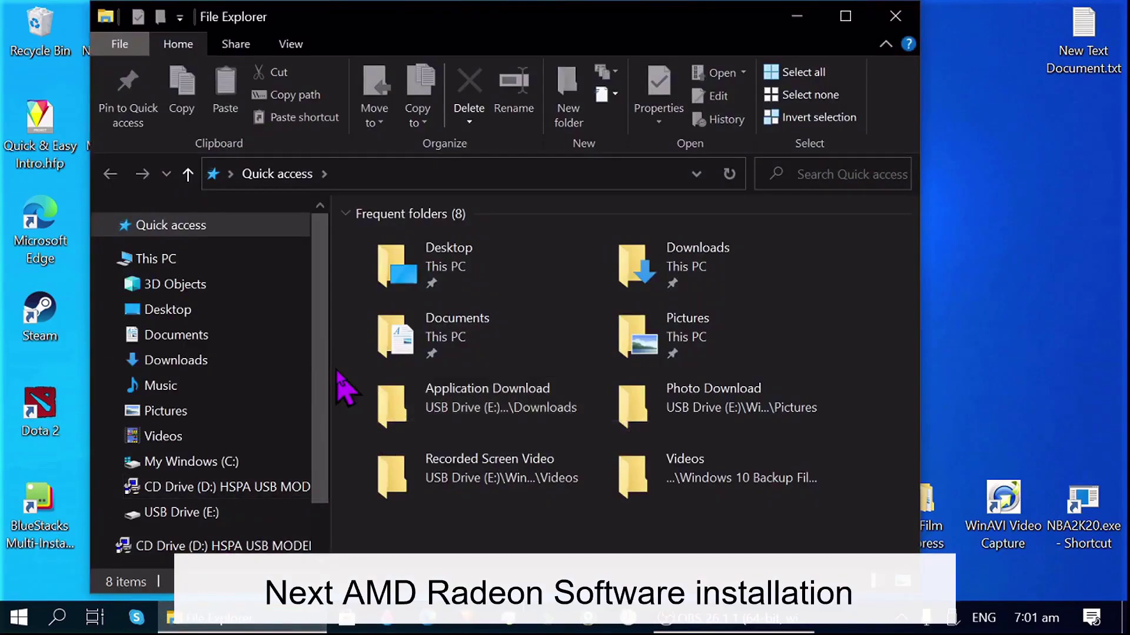
pyautogui.click(220, 356)
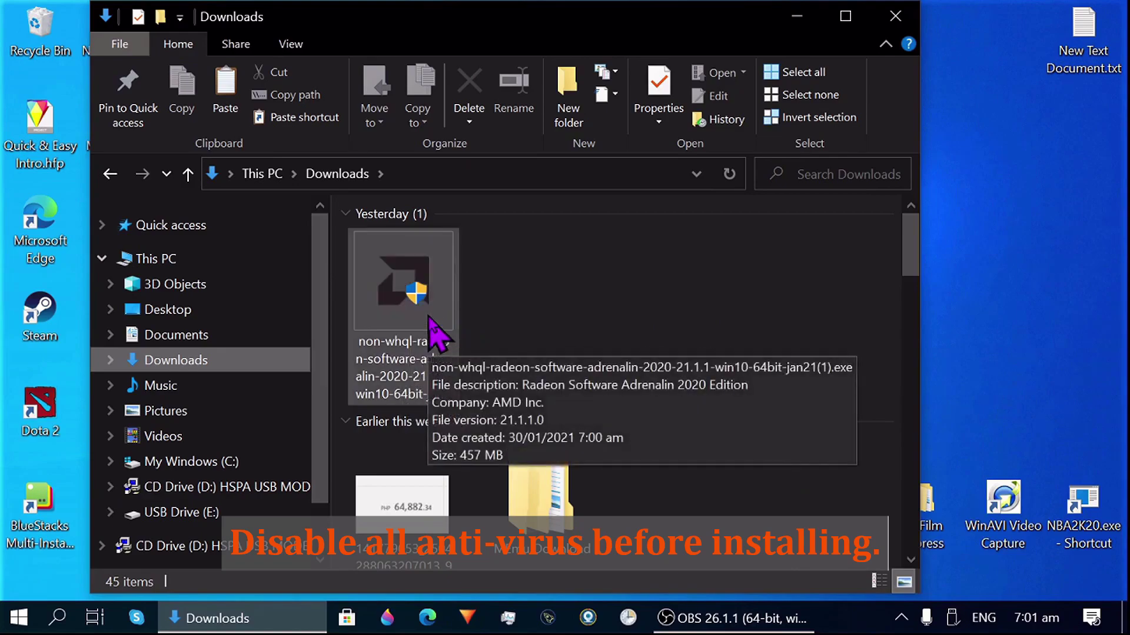
pyautogui.doubleClick(430, 324)
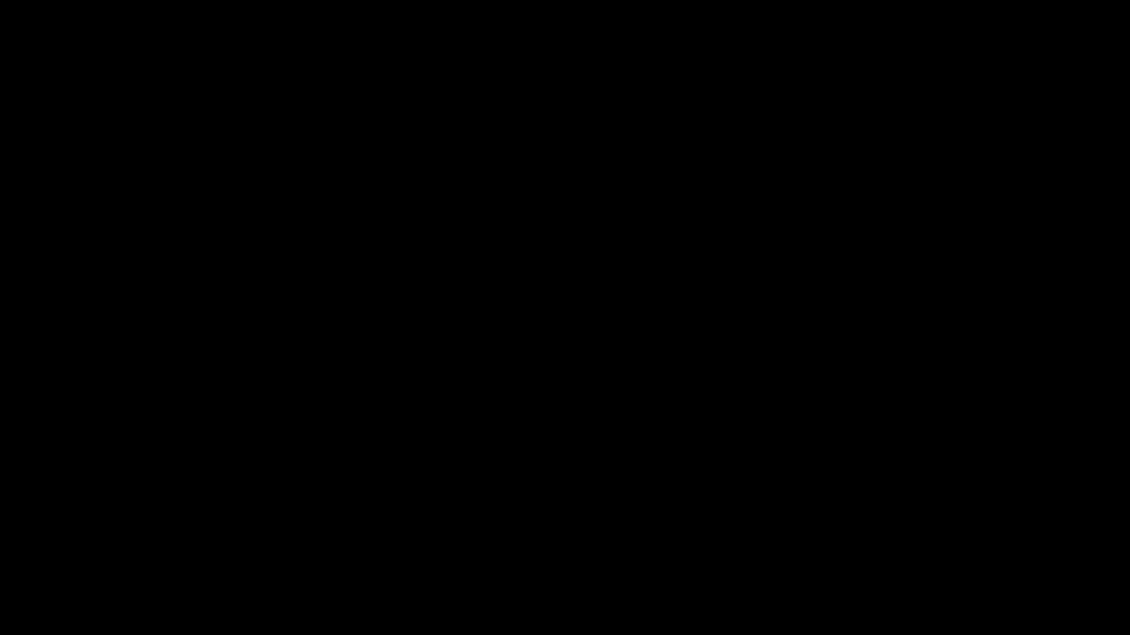
pyautogui.click(462, 440)
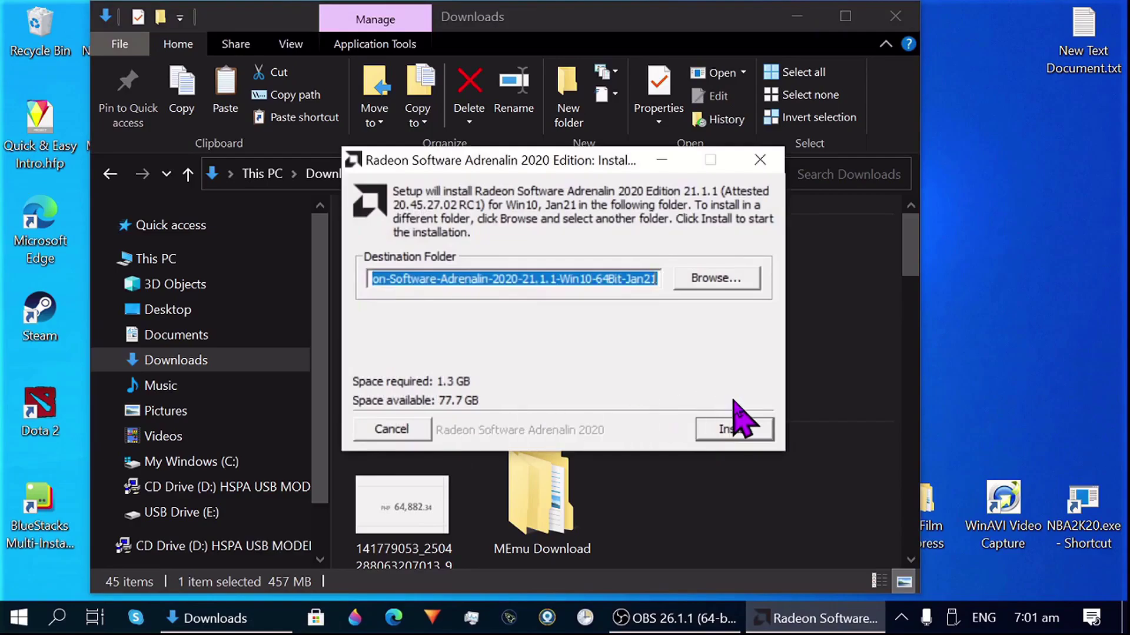
pyautogui.click(742, 428)
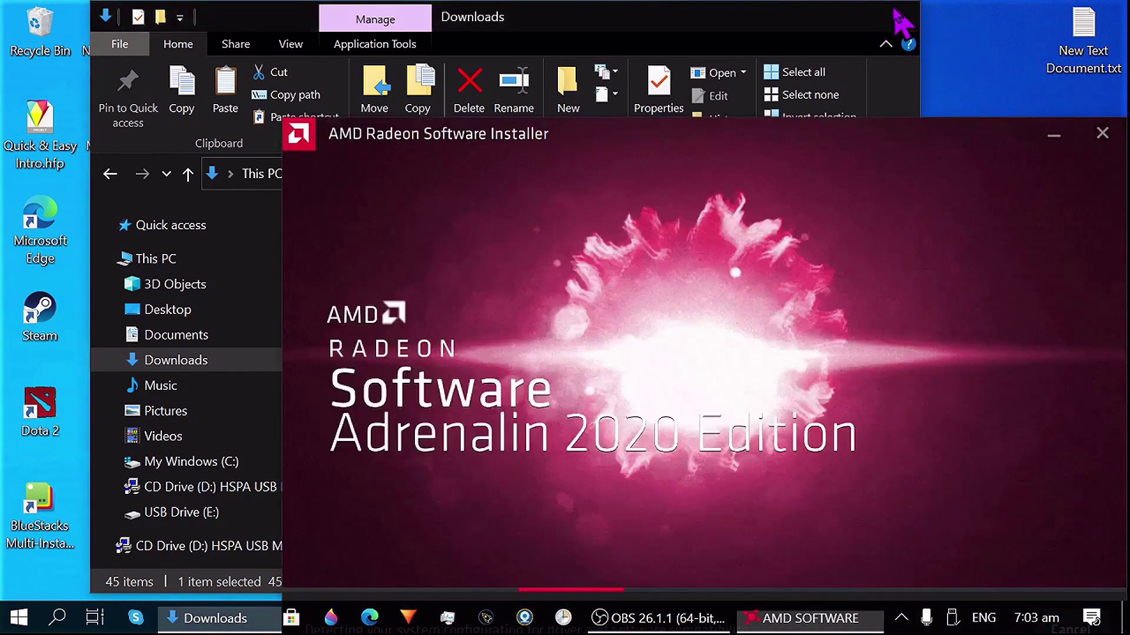
pyautogui.click(900, 12)
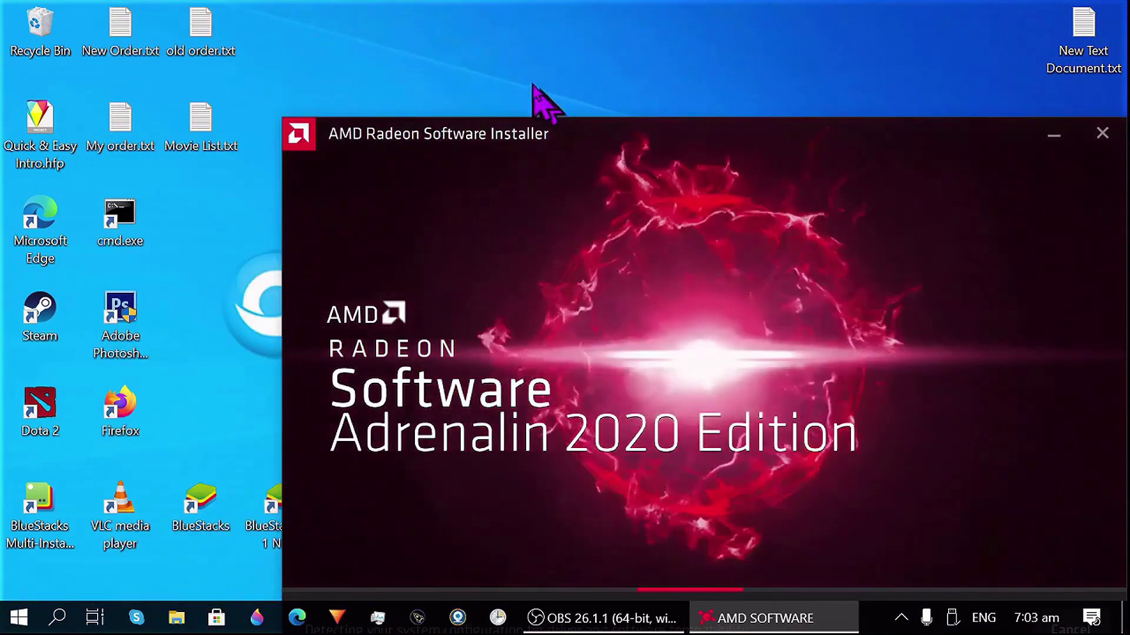
# Enable Factory Reset in the installer's additional options and install Radeon Software 21.1.1
pyautogui.moveTo(682, 139); pyautogui.dragTo(468, 41)
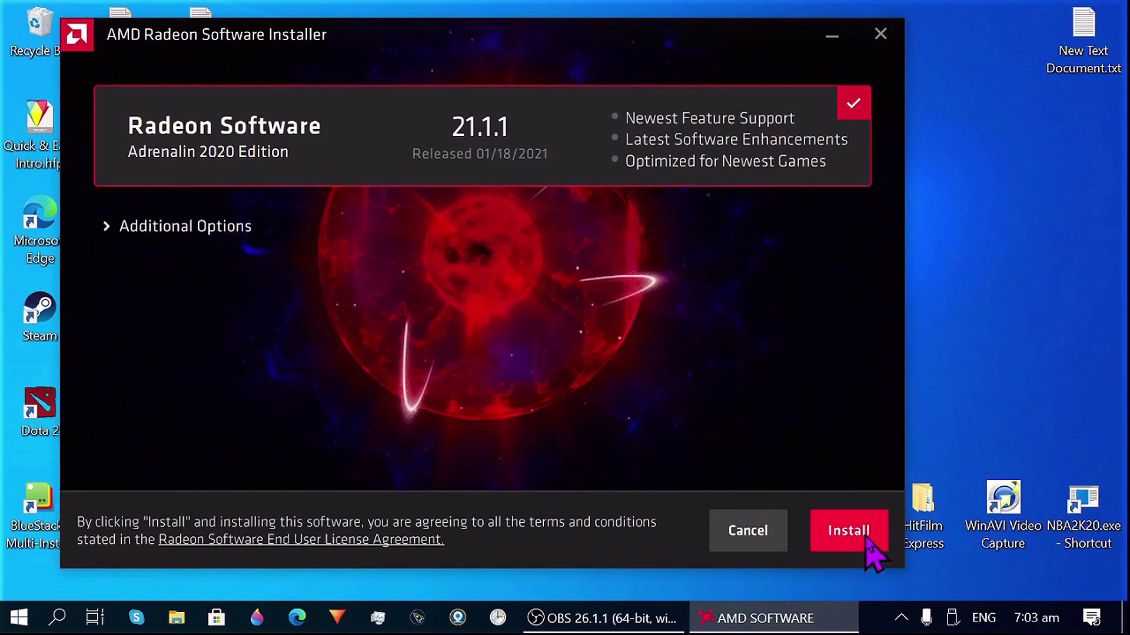
pyautogui.click(109, 234)
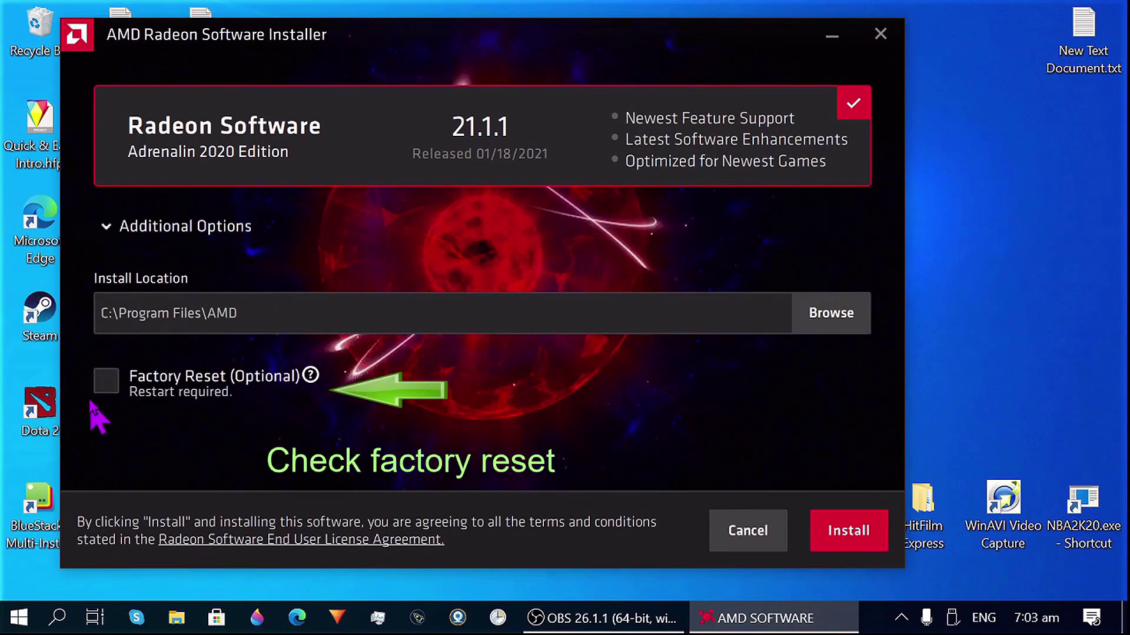
pyautogui.click(107, 381)
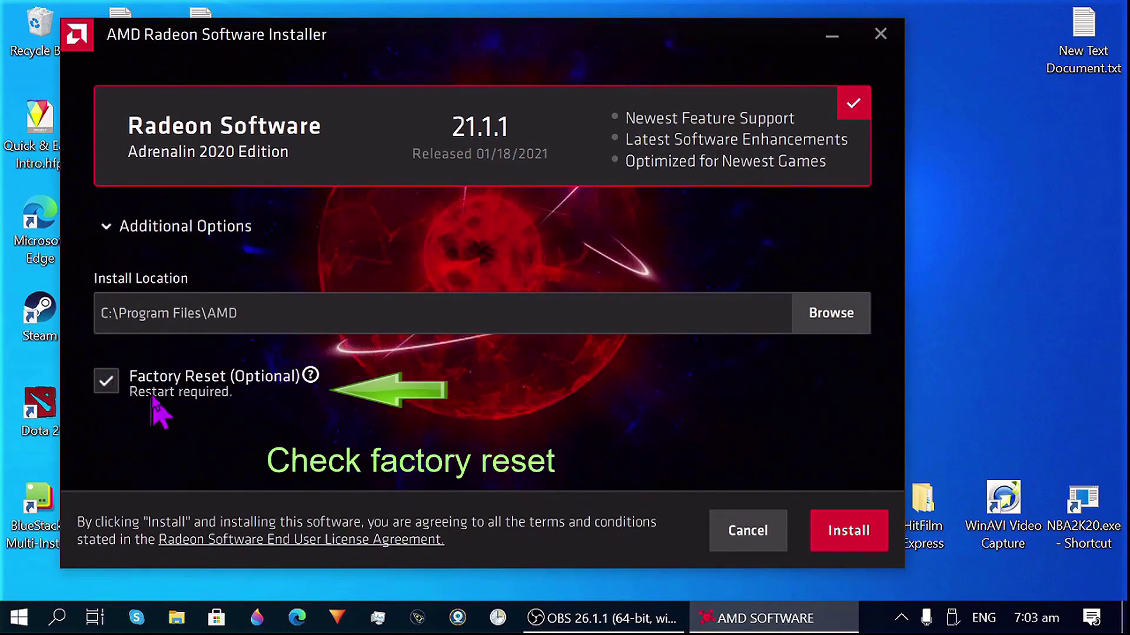
pyautogui.click(853, 546)
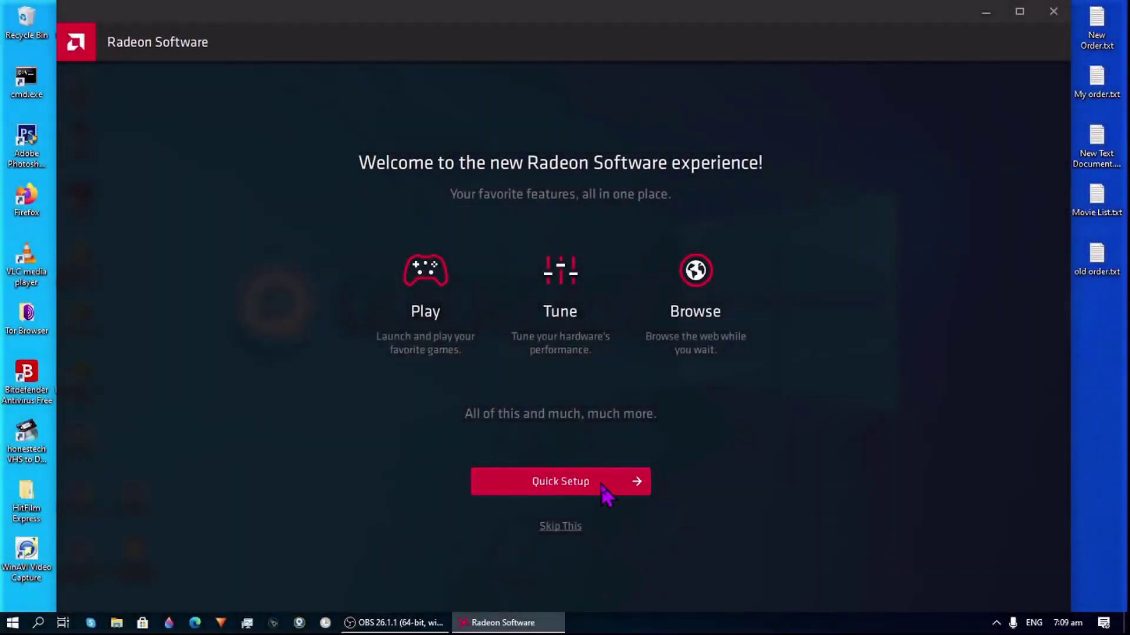
# Complete the Radeon Software quick setup with the eSports profile and close the program
pyautogui.click(602, 484)
pyautogui.click(500, 352)
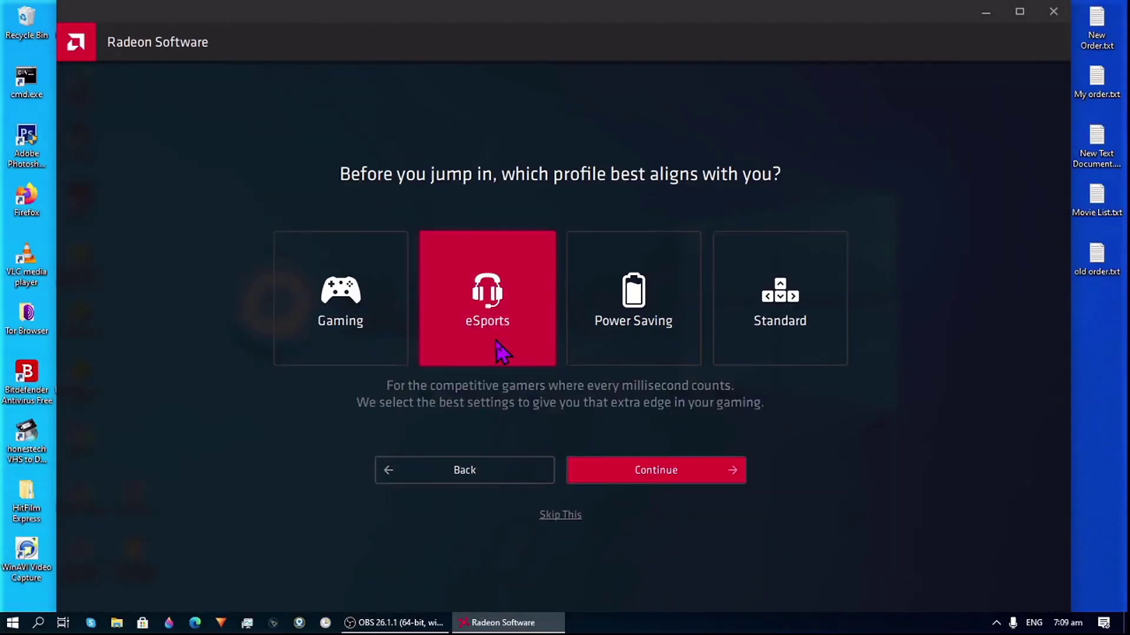
pyautogui.click(658, 472)
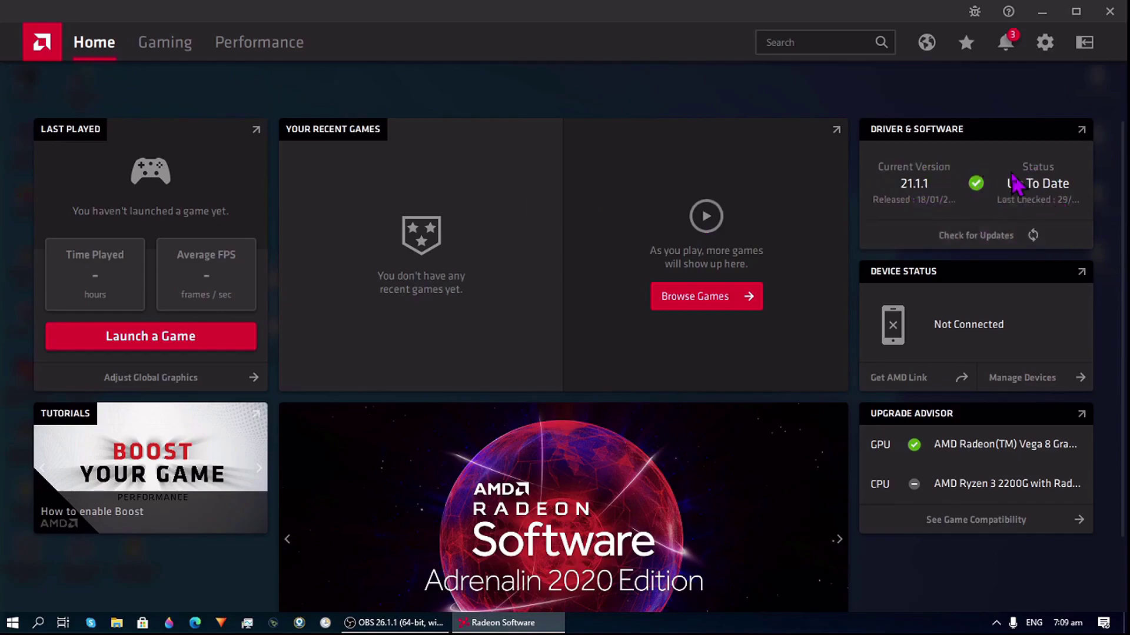
pyautogui.click(1110, 11)
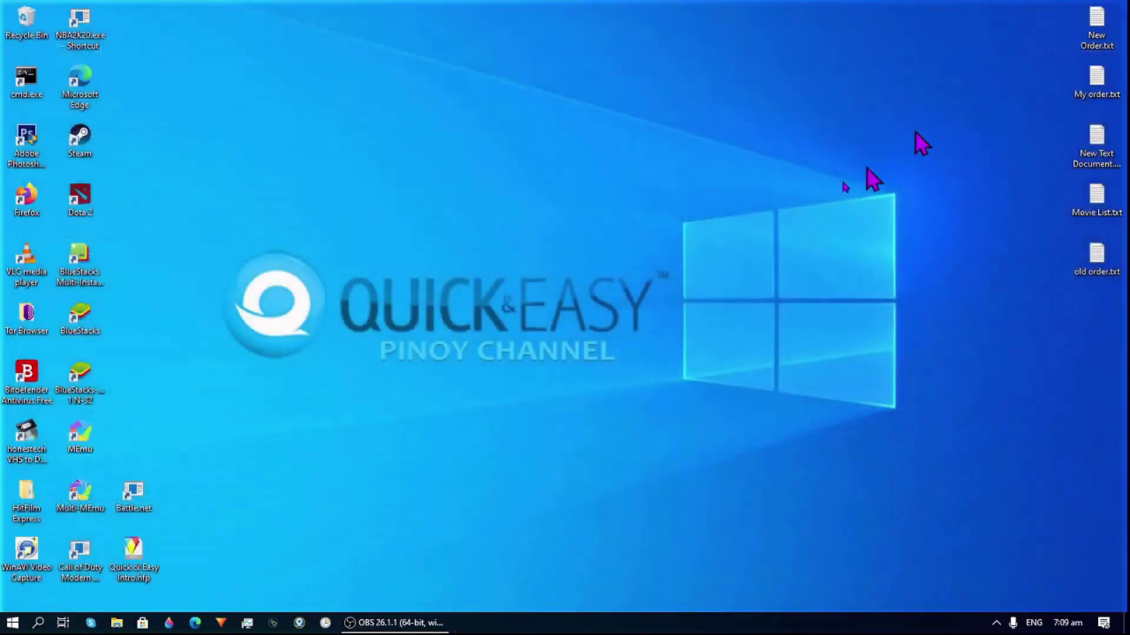